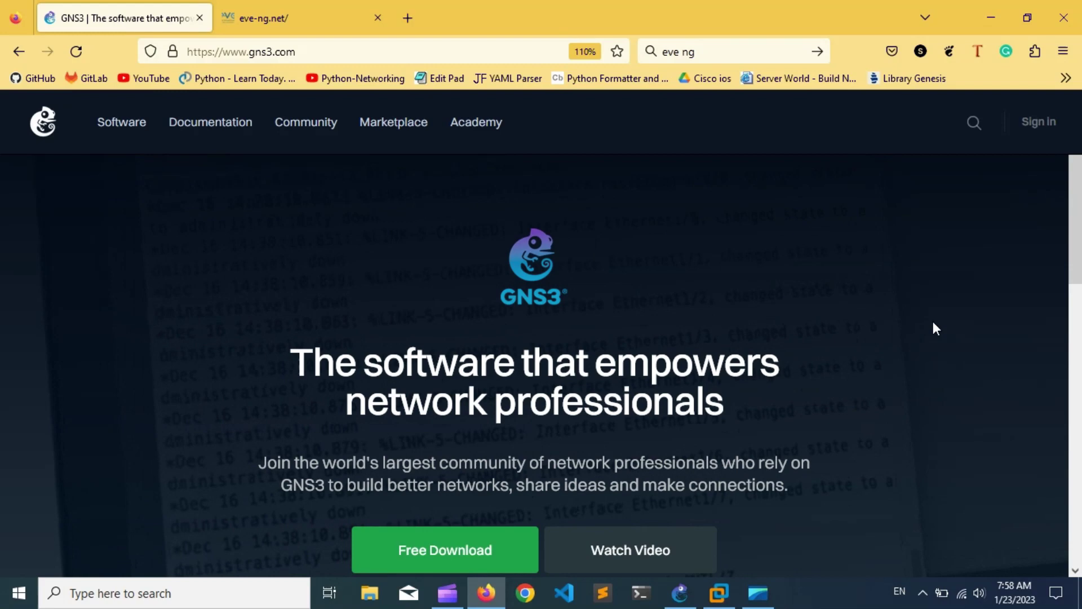
# View the EVE-NG homepage in Firefox, then switch to the GNS3 'test' project.
pyautogui.hotkey('ctrl', 'Tab')
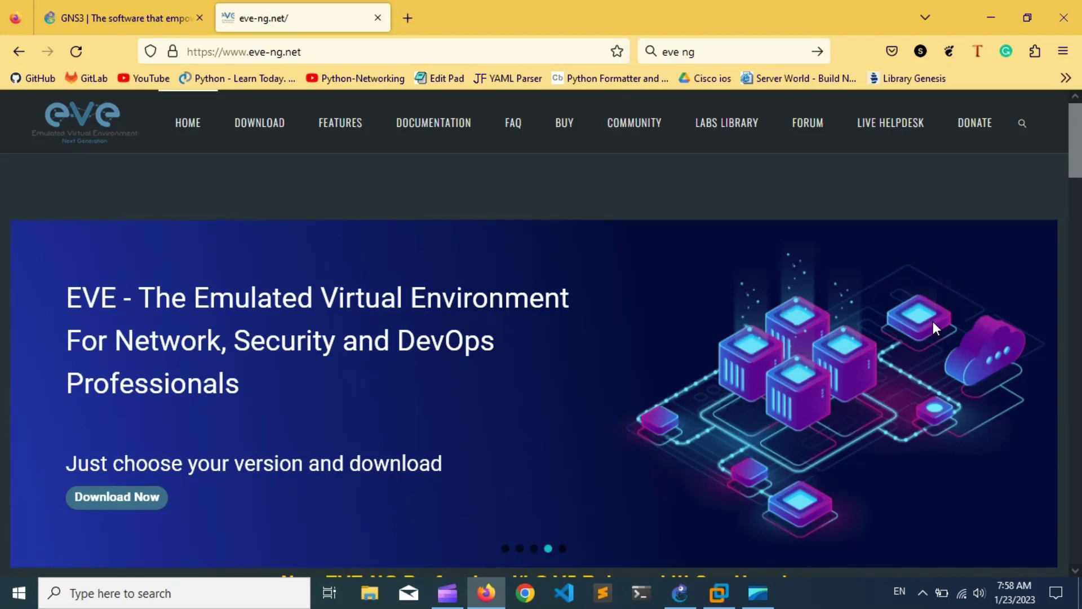
pyautogui.hotkey('alt', 'Tab')
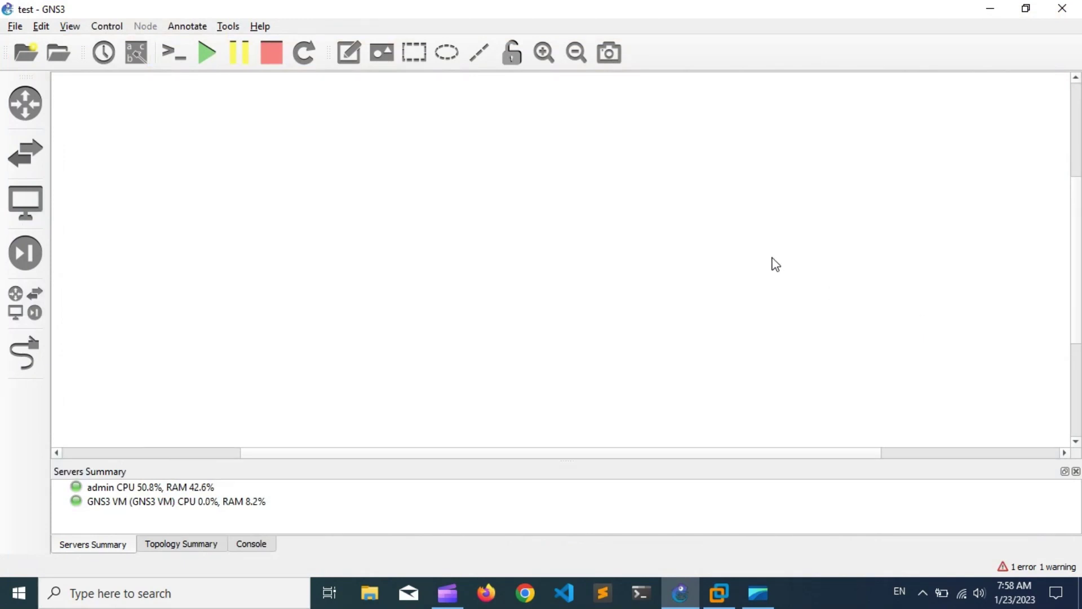
# Place a Cisco 3745 router, R1, on the canvas and start it.
pyautogui.click(30, 109)
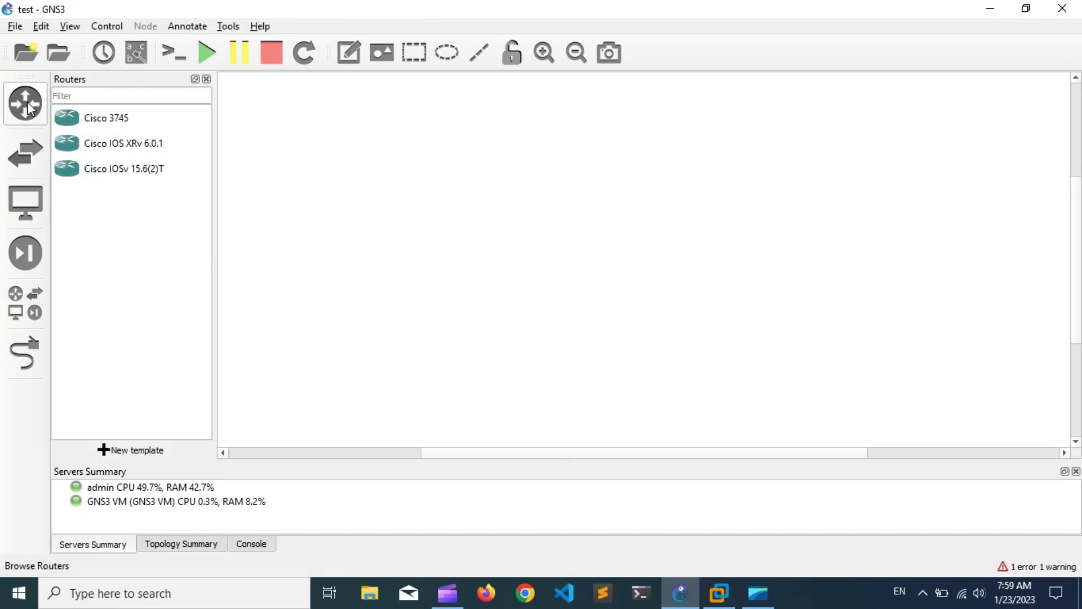
pyautogui.click(87, 124)
pyautogui.moveTo(88, 128); pyautogui.dragTo(681, 230)
pyautogui.rightClick(701, 246)
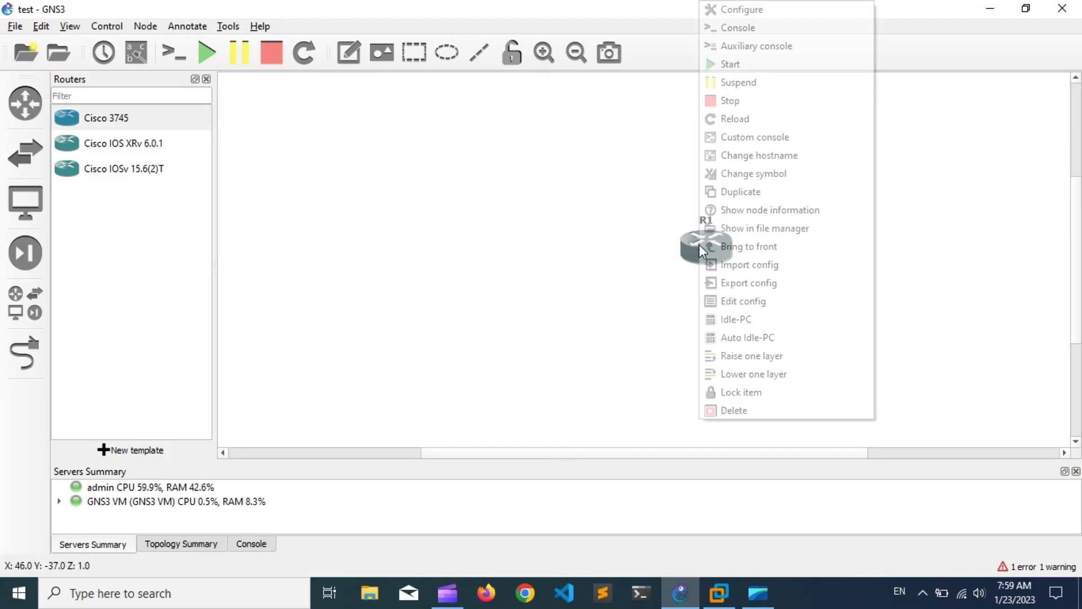
pyautogui.click(742, 64)
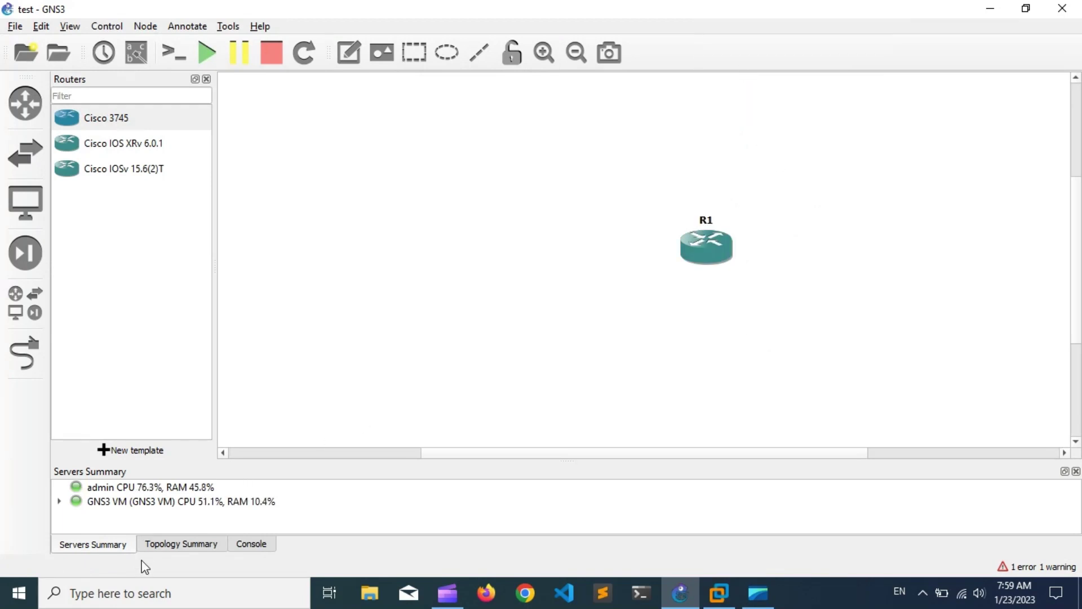
# Open the Windows Run box and fill in hdwwiz.exe from its history.
pyautogui.click(126, 592)
pyautogui.write('run')
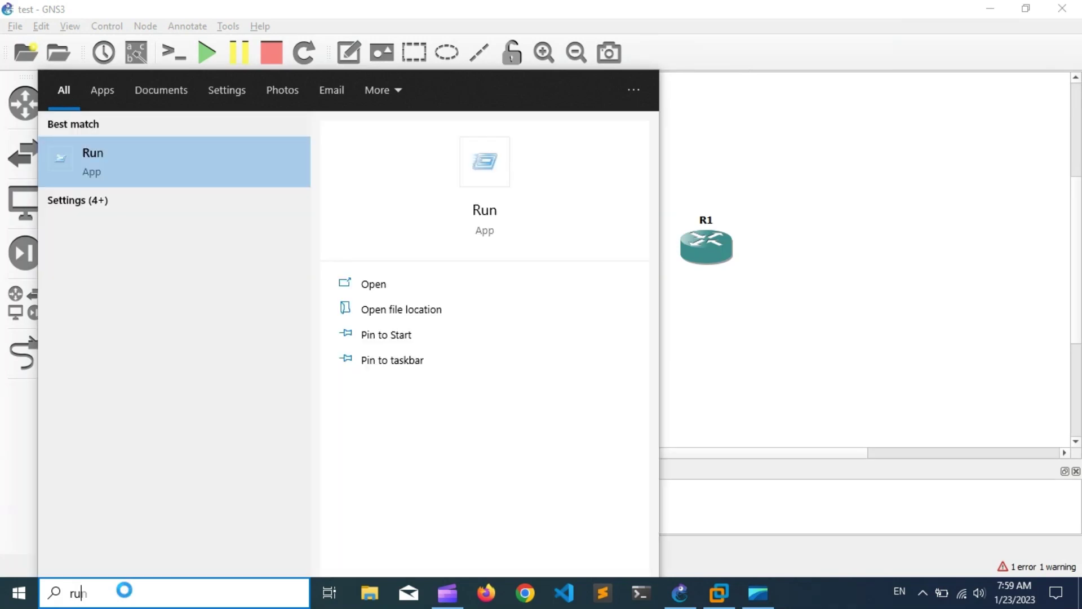
pyautogui.press('Return')
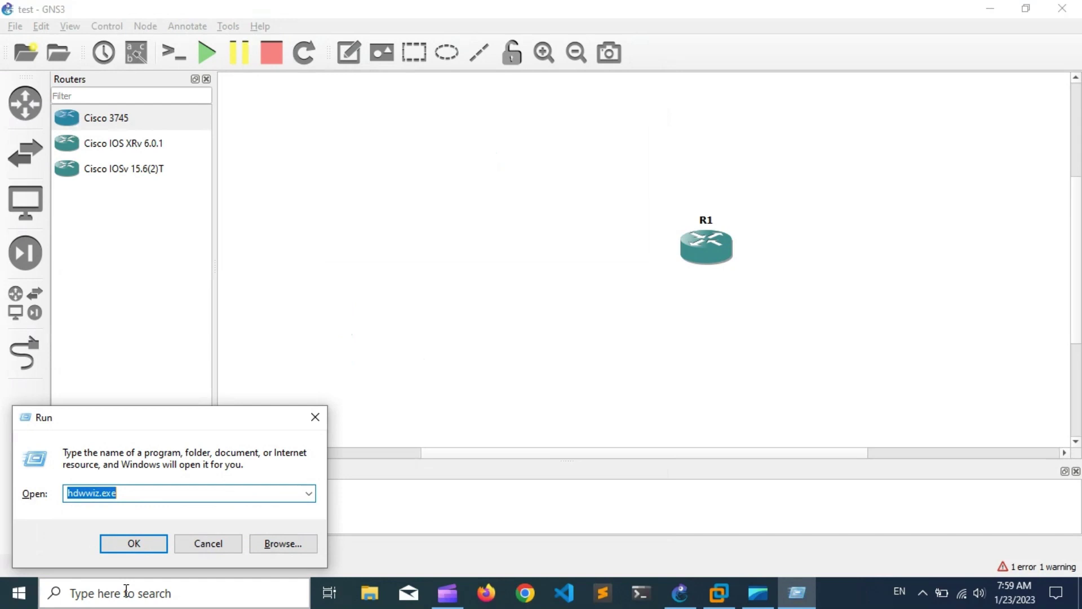
pyautogui.write('hd')
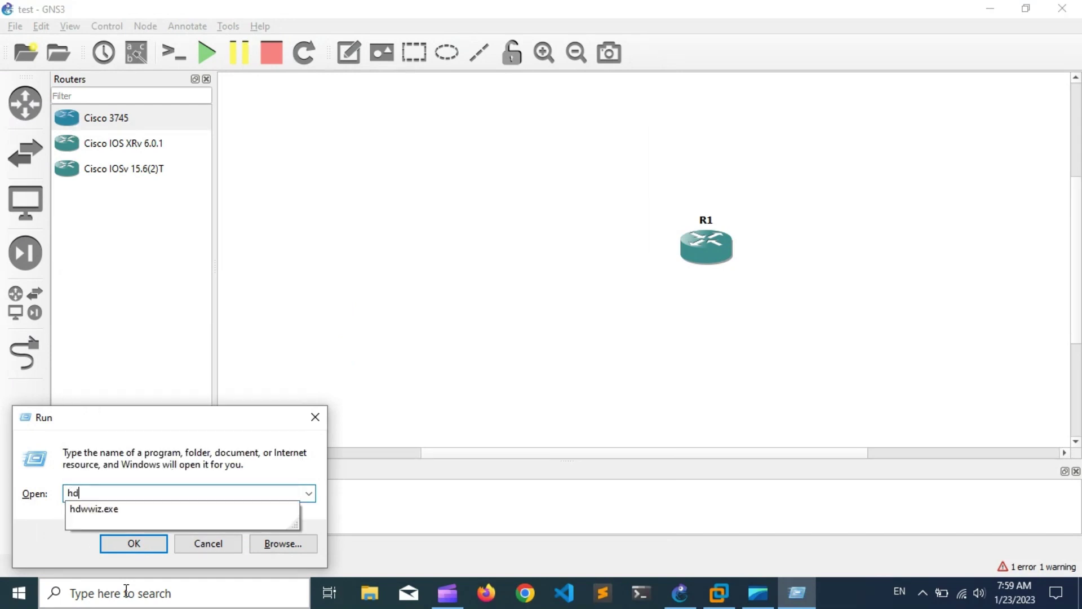
pyautogui.write('w')
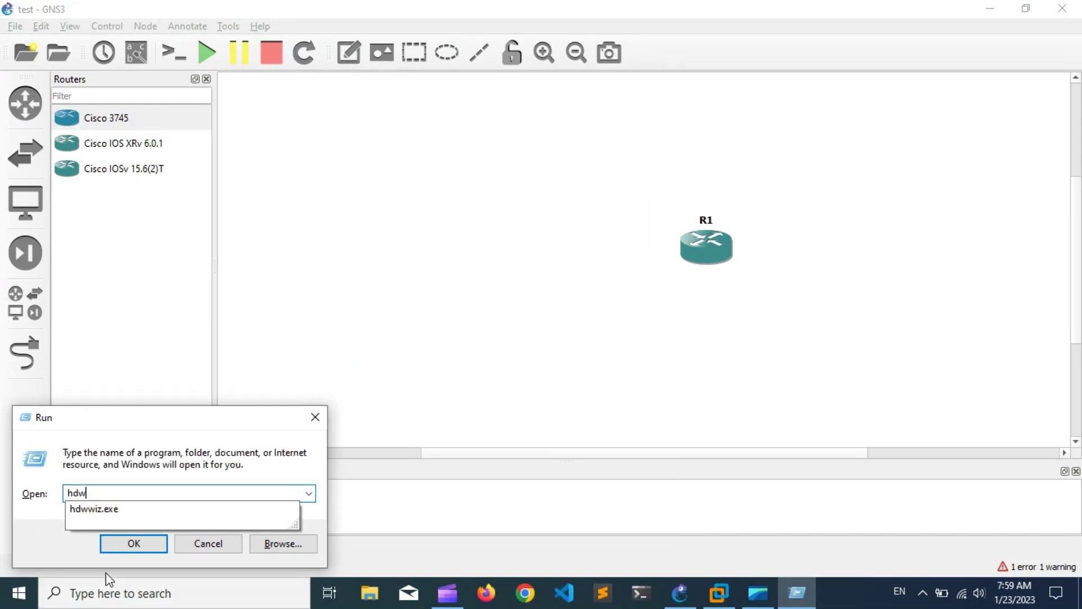
pyautogui.click(114, 509)
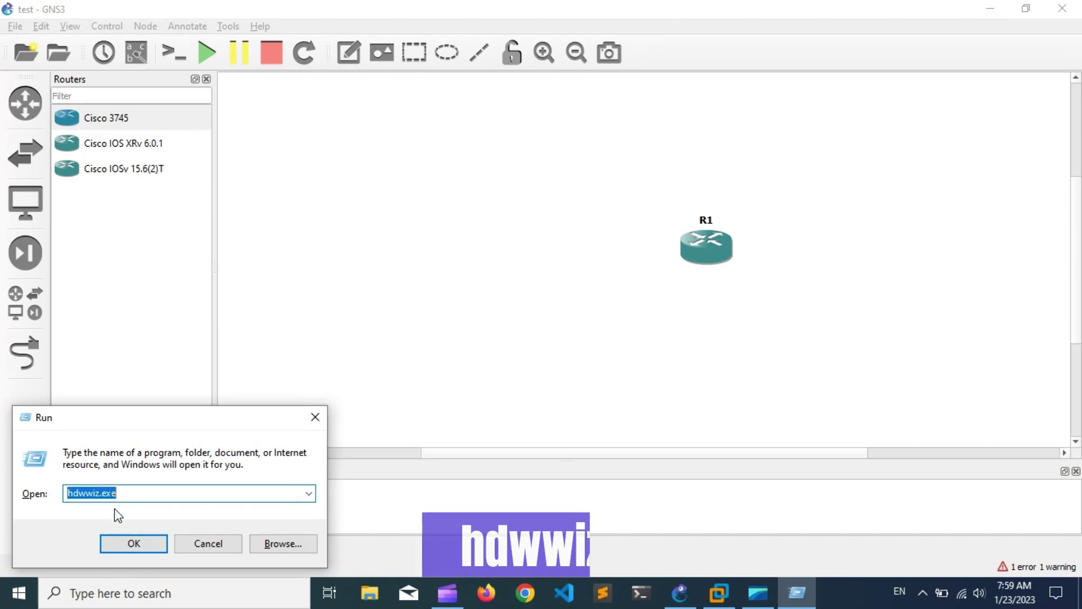
# Launch hdwwiz.exe, choose manual hardware selection, and highlight Network adapters.
pyautogui.click(134, 544)
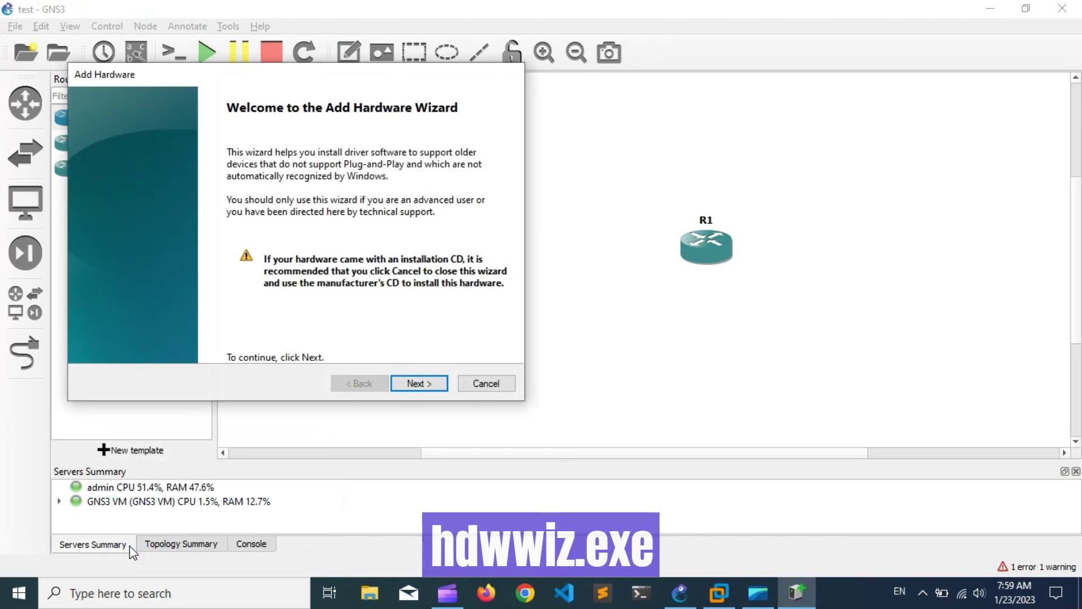
pyautogui.click(427, 382)
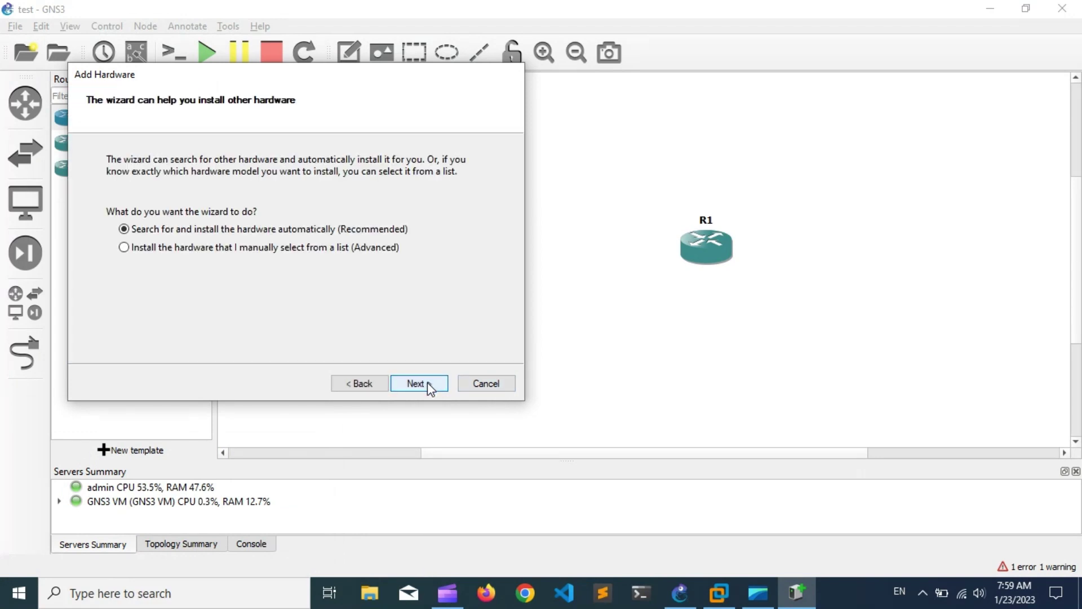
pyautogui.click(340, 251)
pyautogui.click(424, 384)
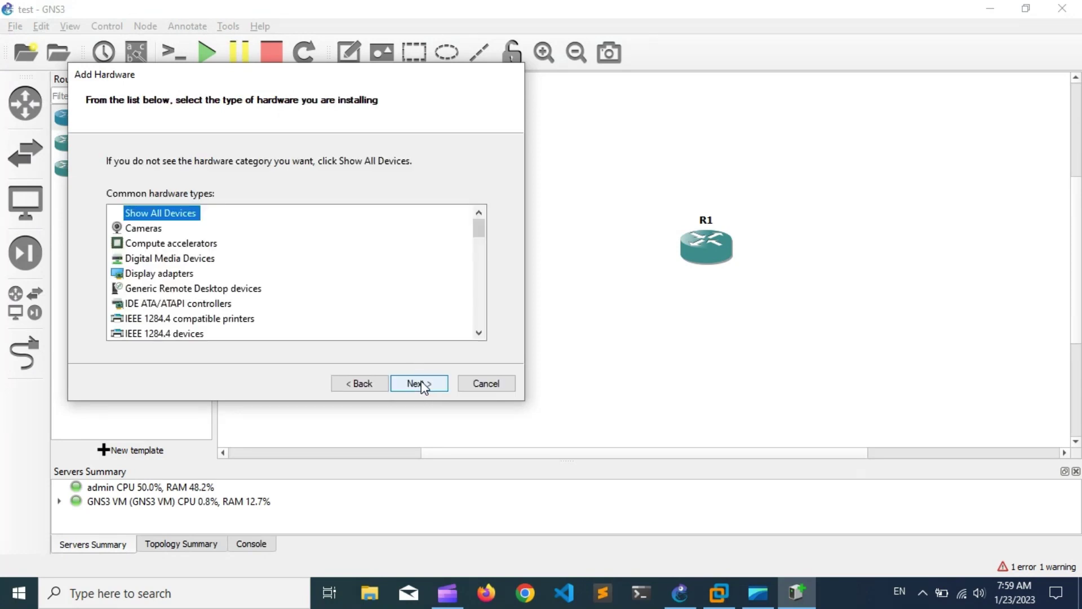
pyautogui.press('Down')
pyautogui.press('Down')
pyautogui.press('Down')
pyautogui.press('Down')
pyautogui.press('Down')
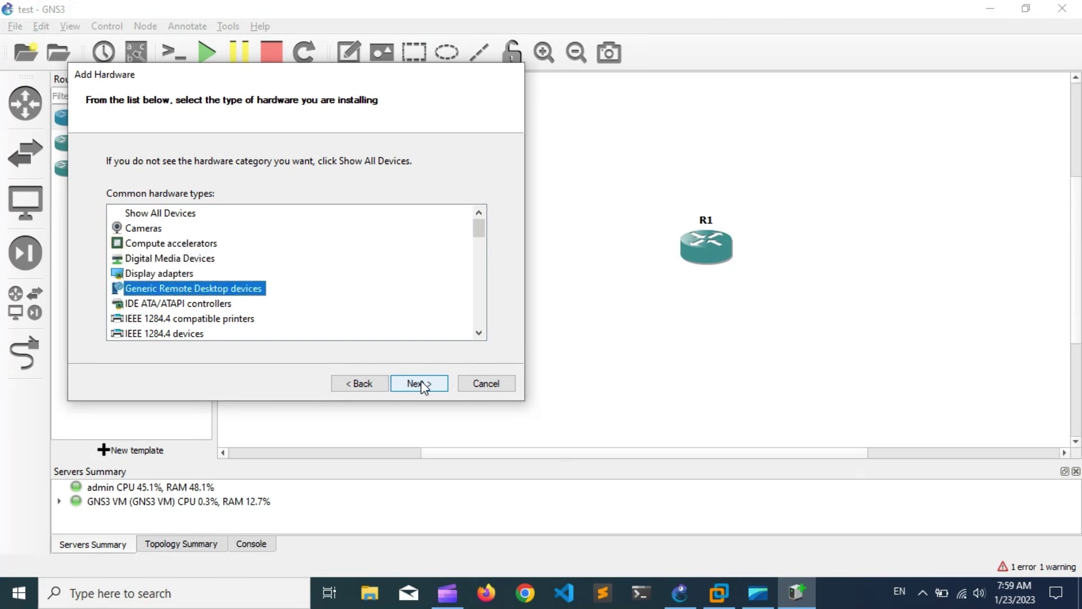
pyautogui.press('Down')
pyautogui.press('Down')
pyautogui.press('Down')
pyautogui.press('Down')
pyautogui.press('Down')
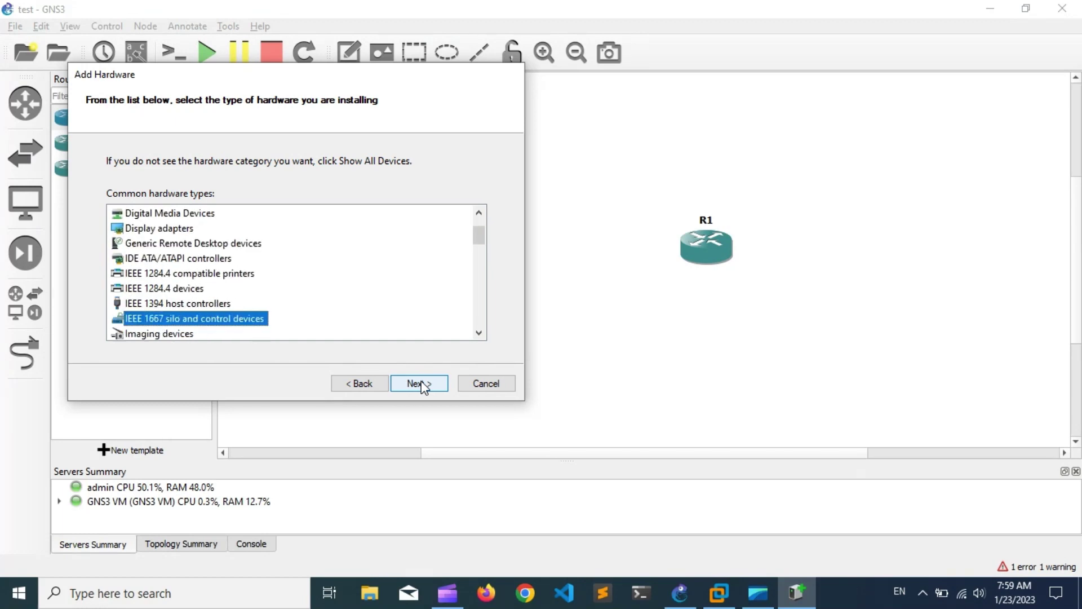
pyautogui.press('Down')
pyautogui.press('Down')
pyautogui.press('Down')
pyautogui.press('Down')
pyautogui.press('Down')
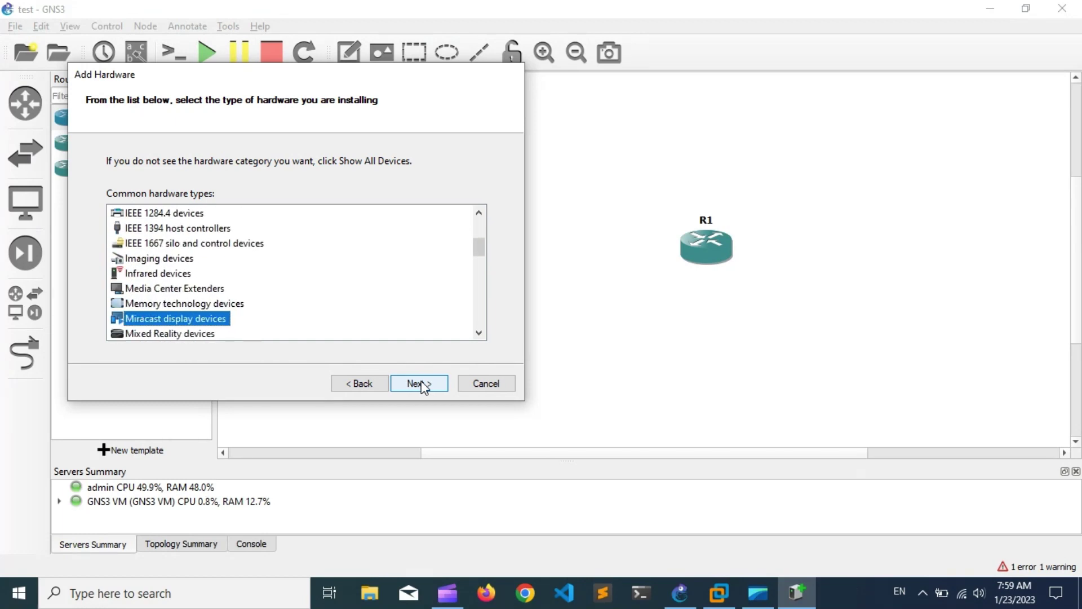
pyautogui.press('Down')
pyautogui.press('Down')
pyautogui.press('Down')
pyautogui.press('Down')
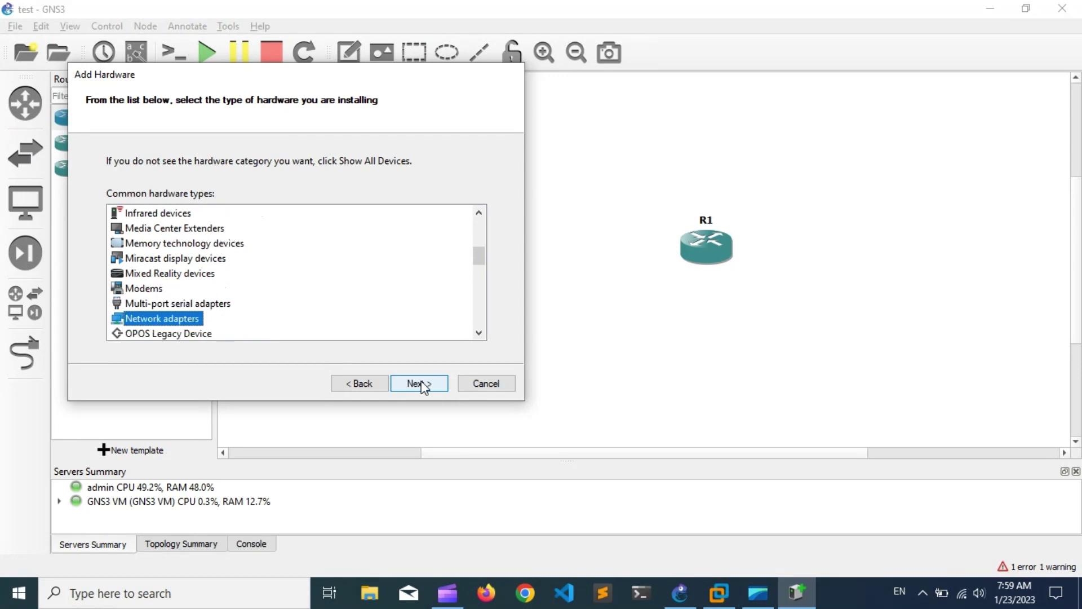
# Install the Microsoft KM-TEST Loopback Adapter driver and finish the wizard.
pyautogui.click(424, 387)
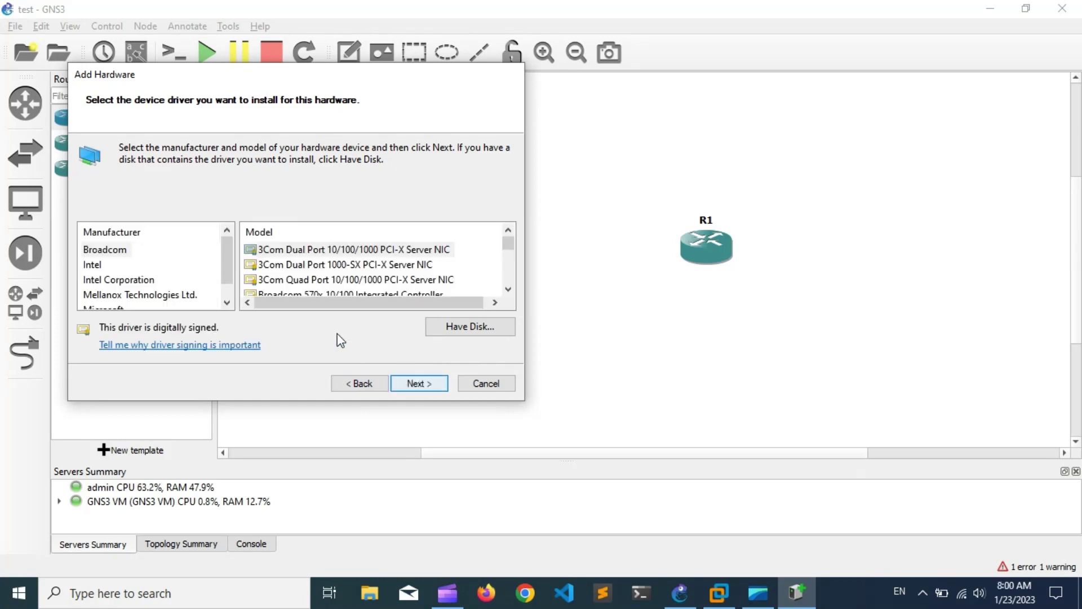
pyautogui.click(227, 302)
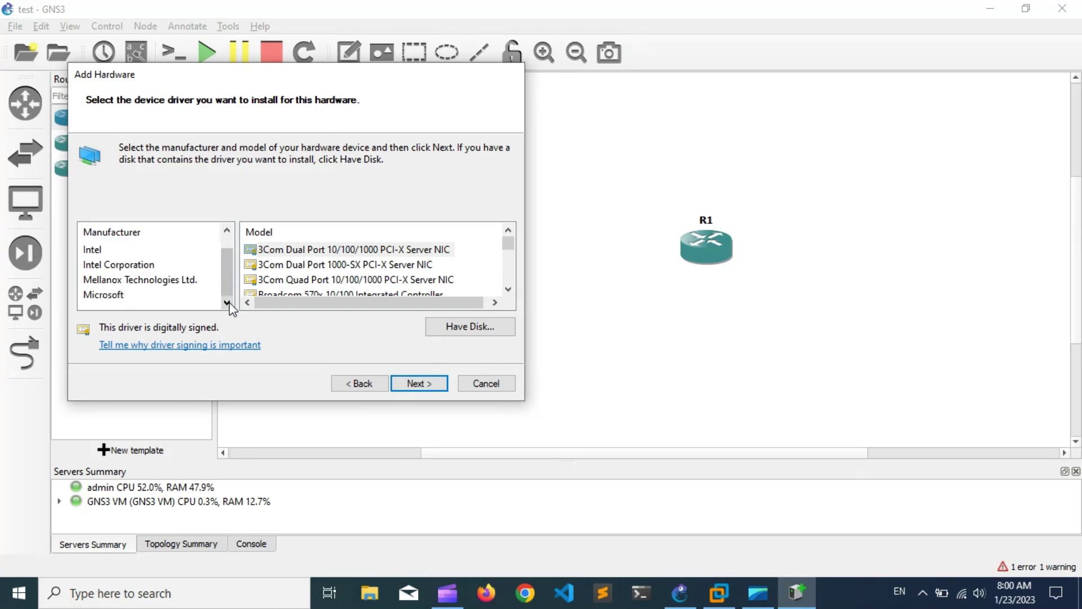
pyautogui.click(105, 295)
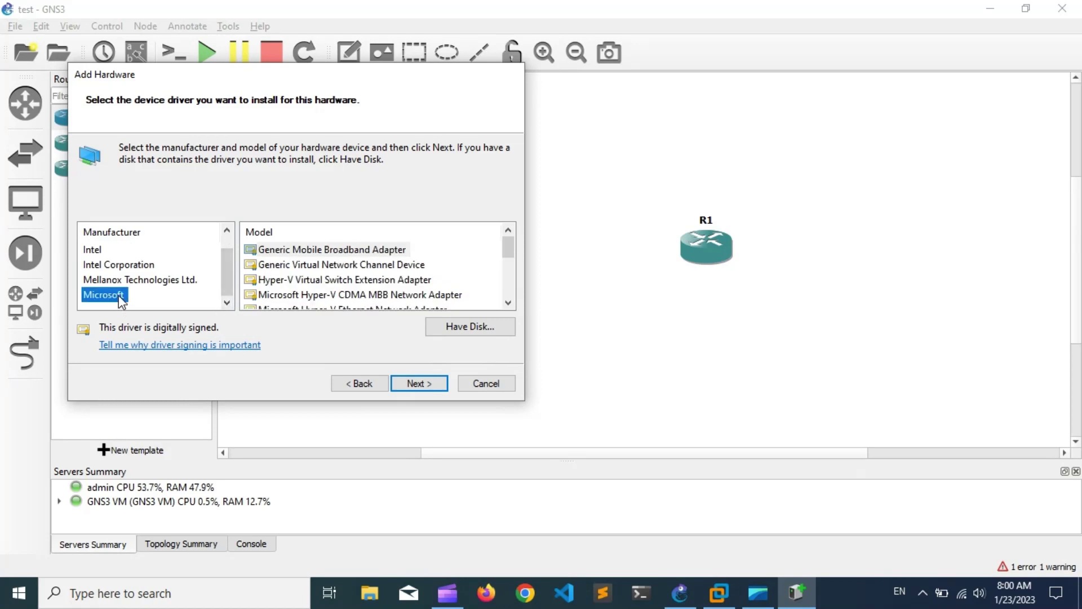
pyautogui.click(312, 257)
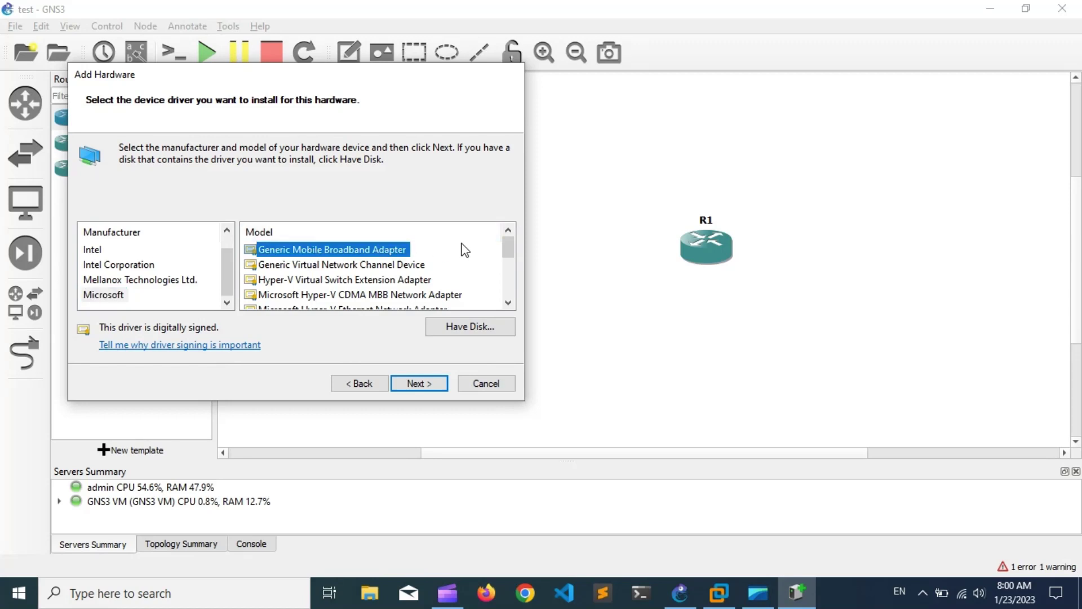
pyautogui.press('Down')
pyautogui.press('Down')
pyautogui.press('Down')
pyautogui.press('Down')
pyautogui.press('Down')
pyautogui.press('Down')
pyautogui.press('Down')
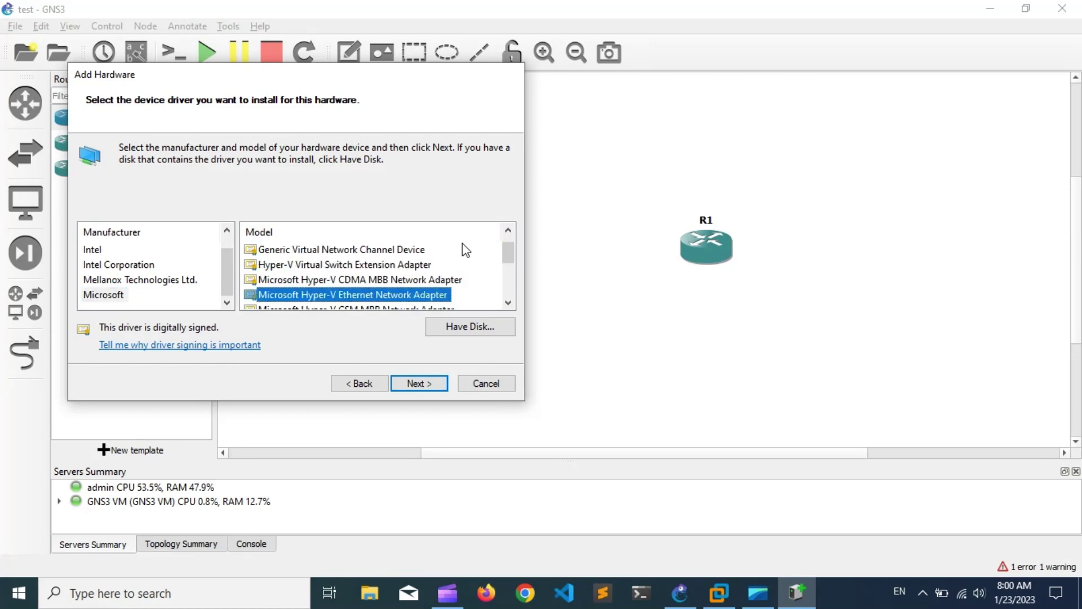
pyautogui.press('Down')
pyautogui.press('Down')
pyautogui.press('Down')
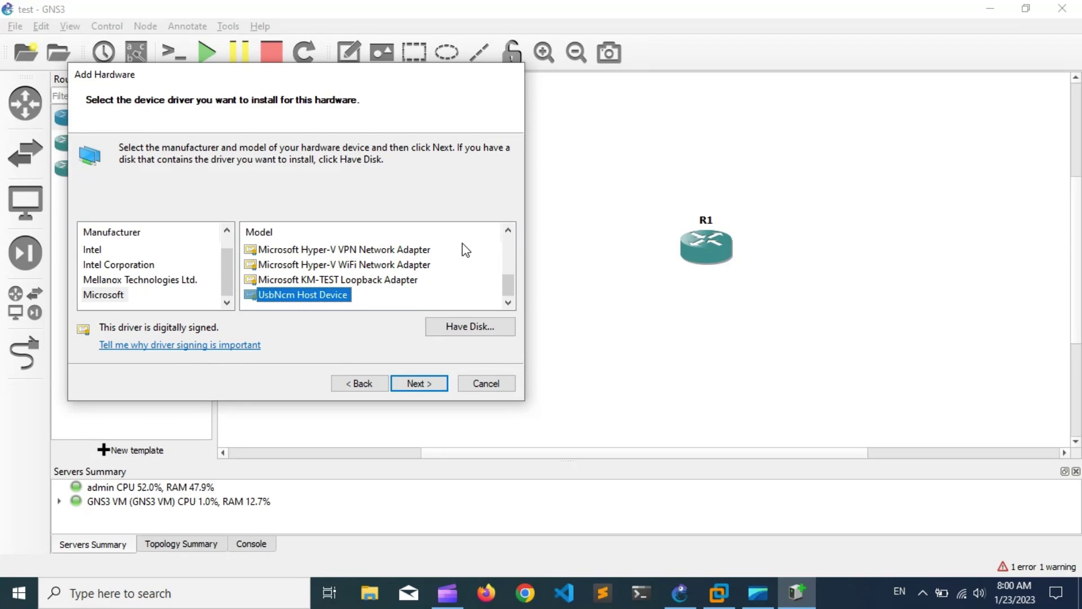
pyautogui.press('Up')
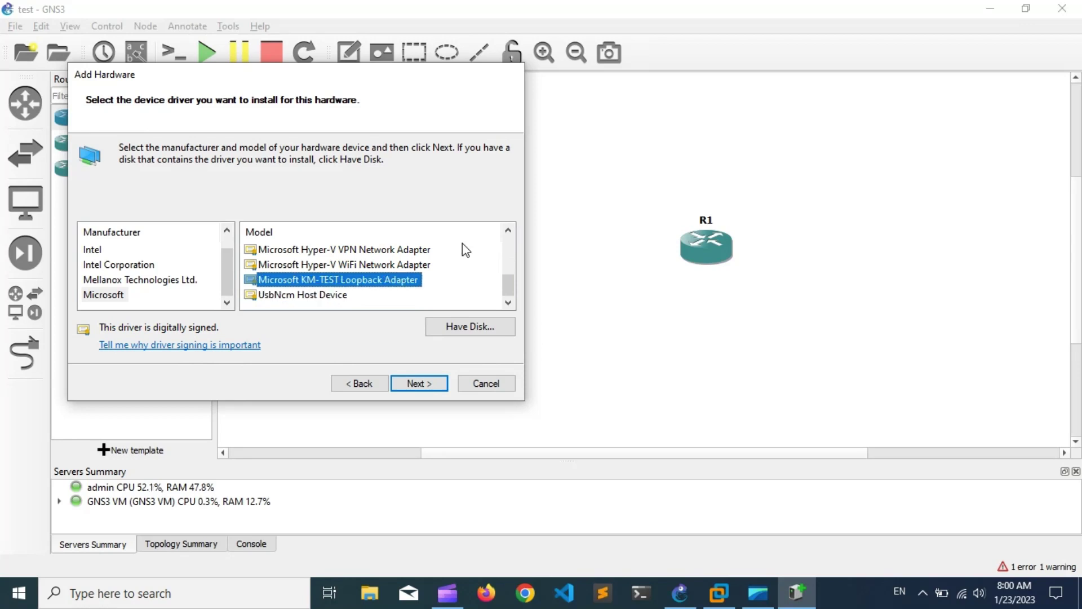
pyautogui.click(436, 388)
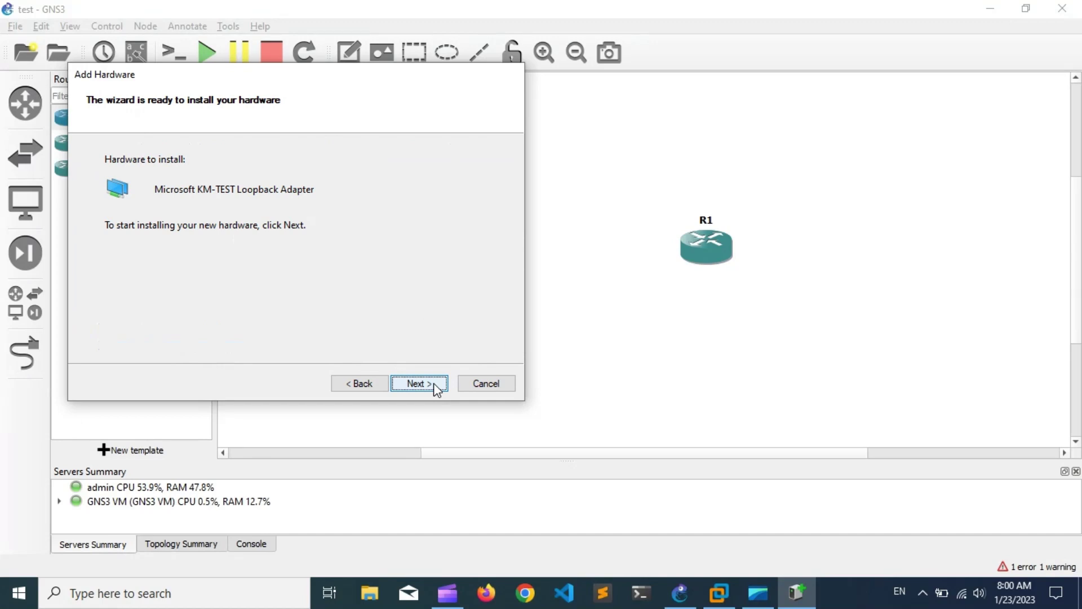
pyautogui.click(423, 383)
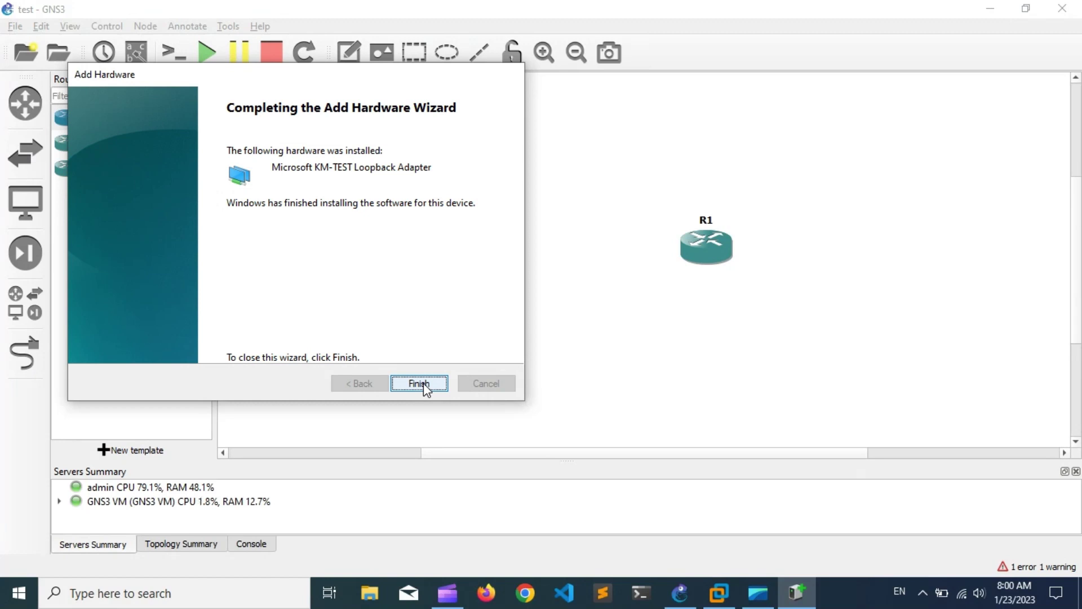
pyautogui.click(420, 384)
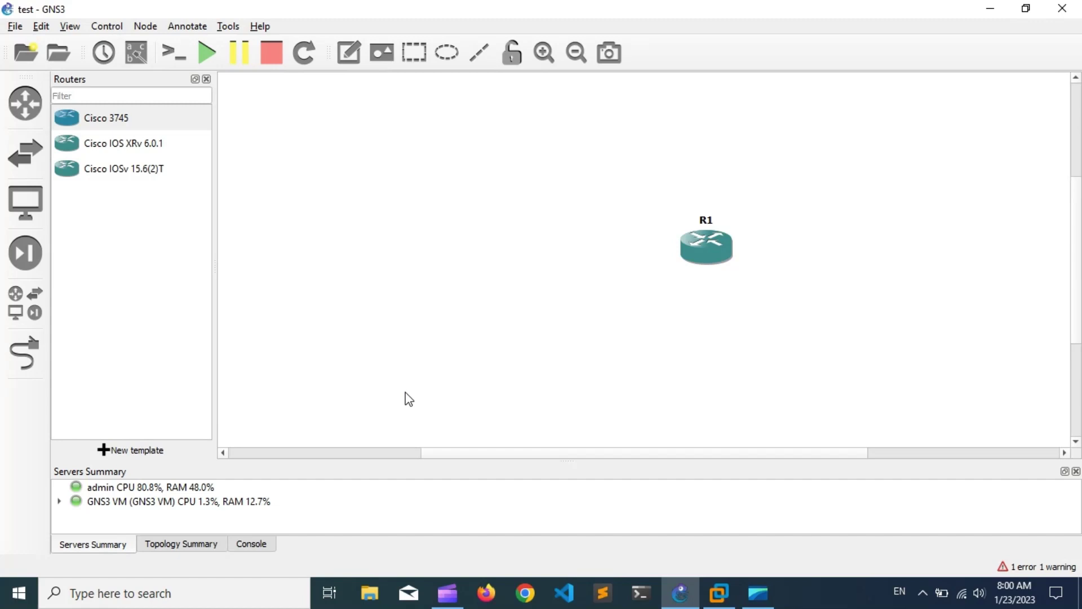
# Open the LoopBack adapter's IPv4 properties from Control Panel's Network Connections.
pyautogui.click(133, 594)
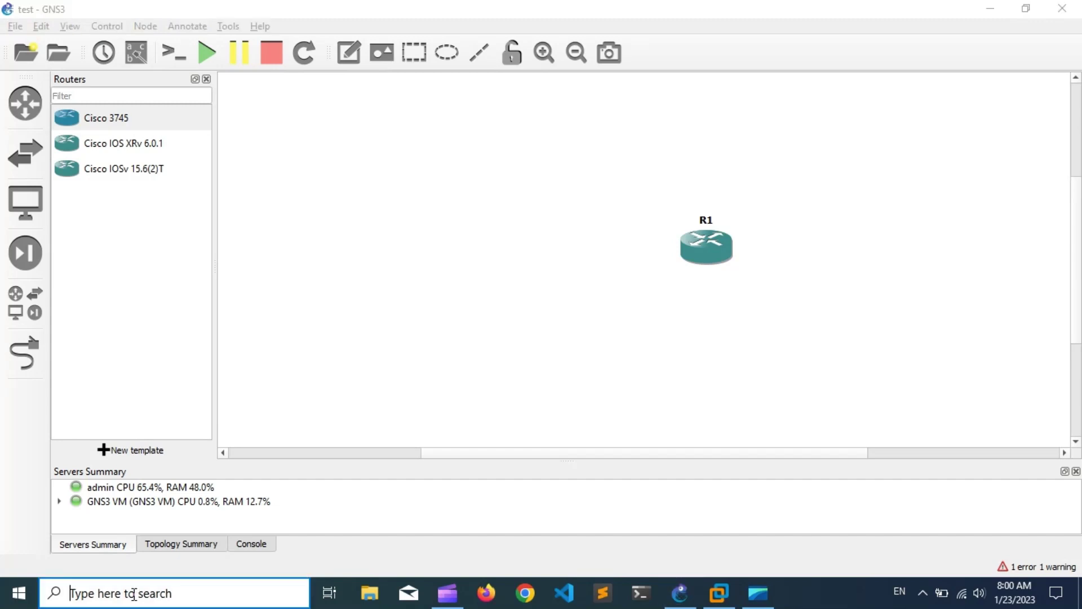
pyautogui.write('cont')
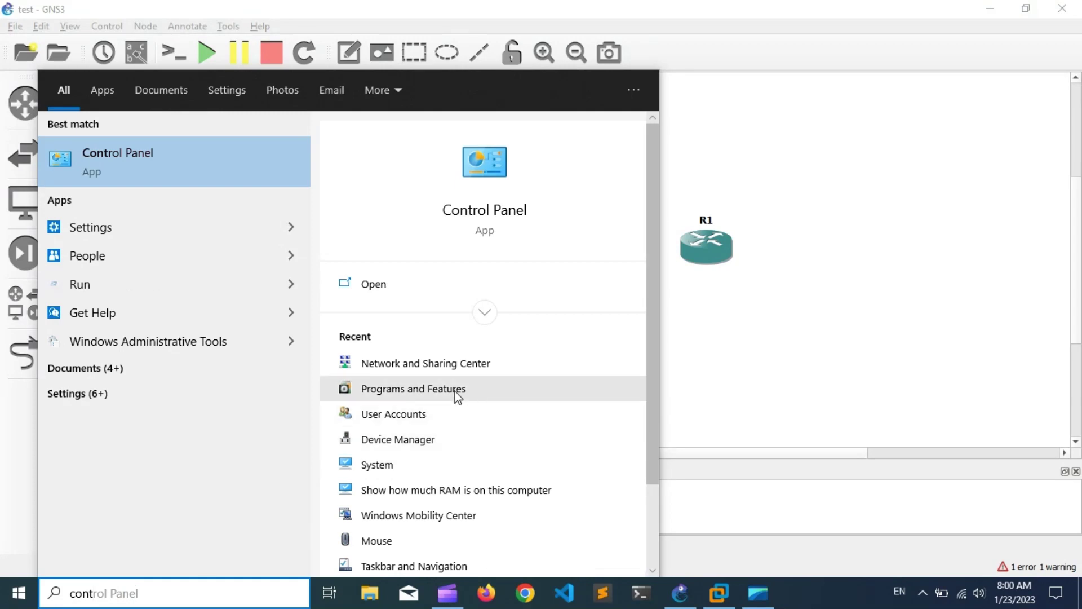
pyautogui.click(441, 369)
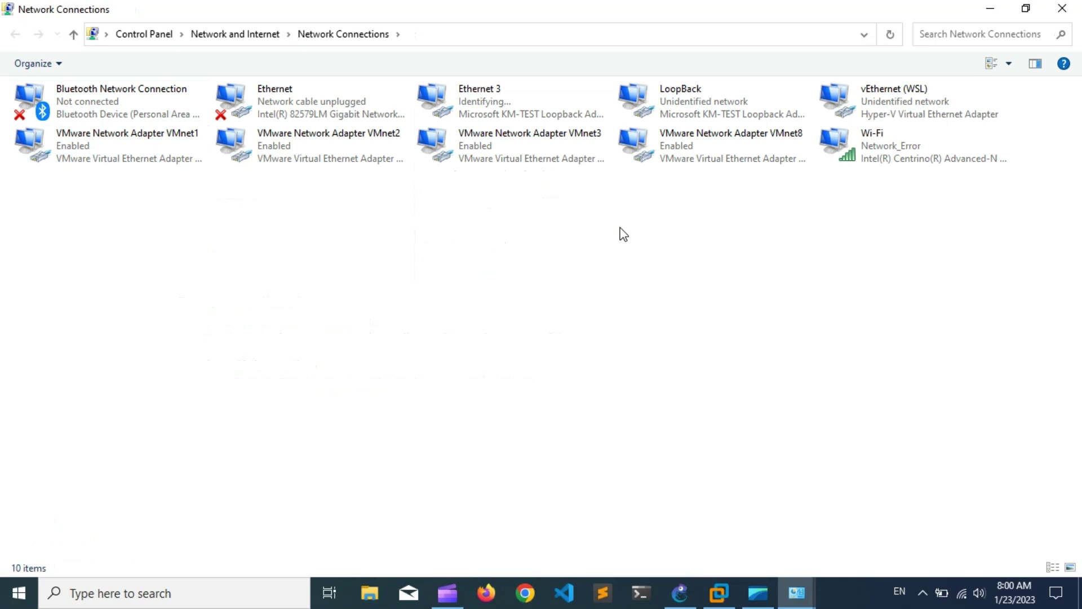
pyautogui.click(685, 108)
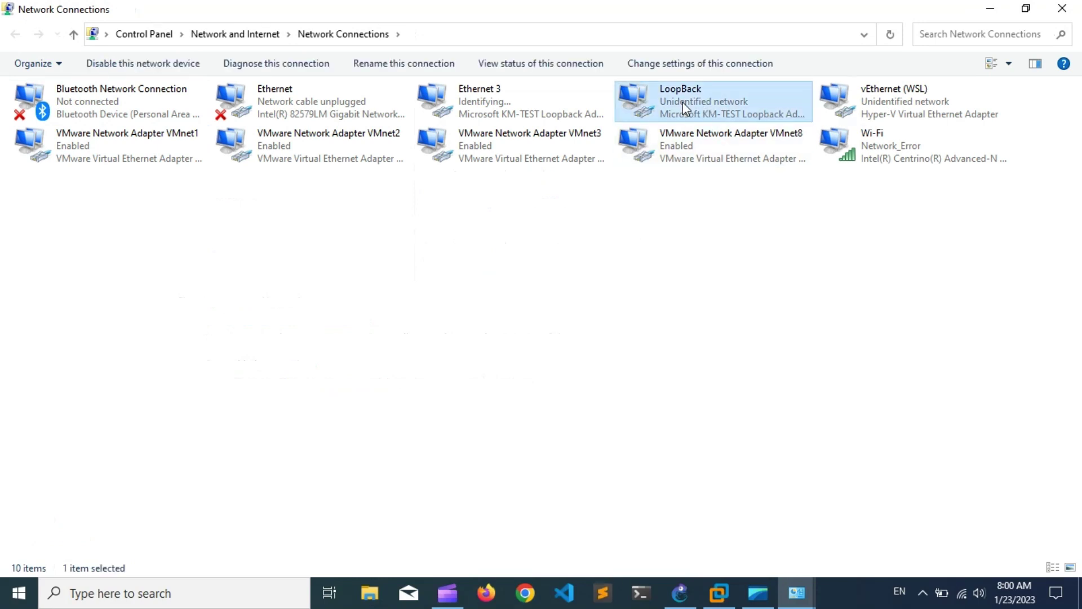
pyautogui.doubleClick(685, 107)
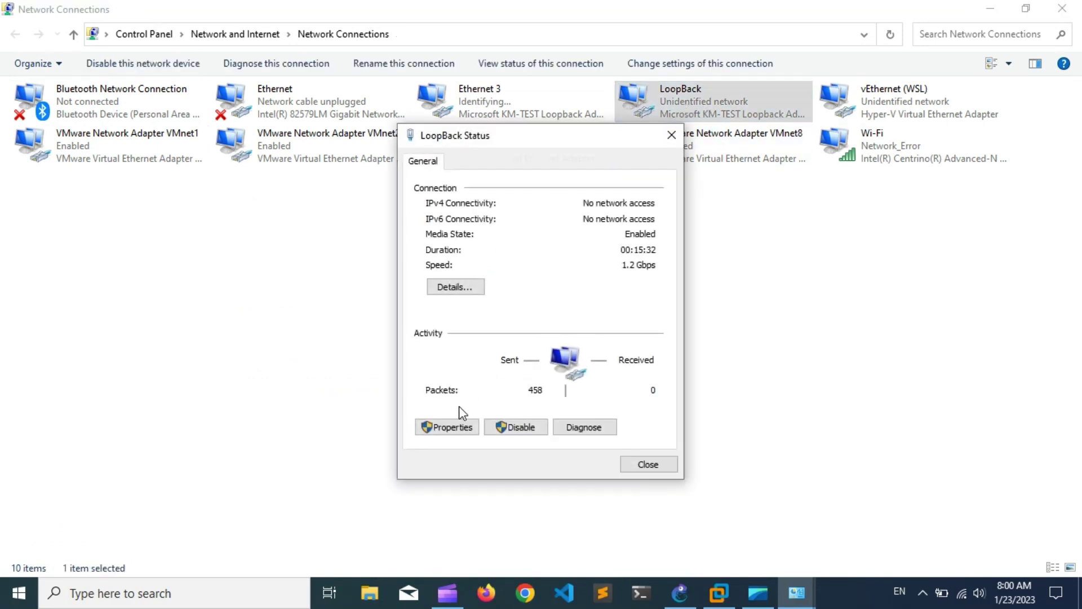
pyautogui.click(447, 428)
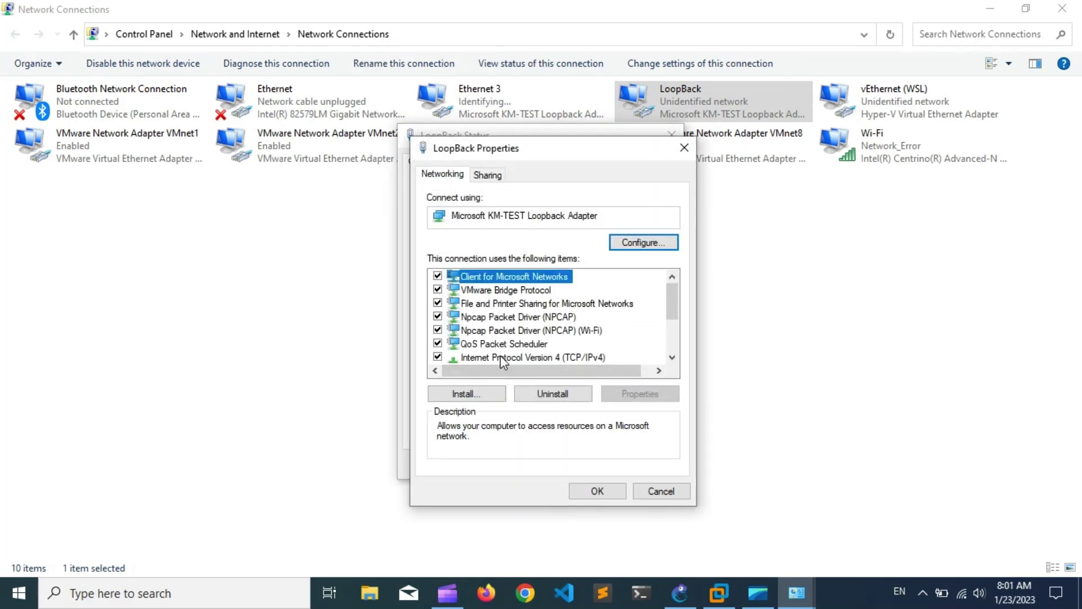
pyautogui.doubleClick(500, 357)
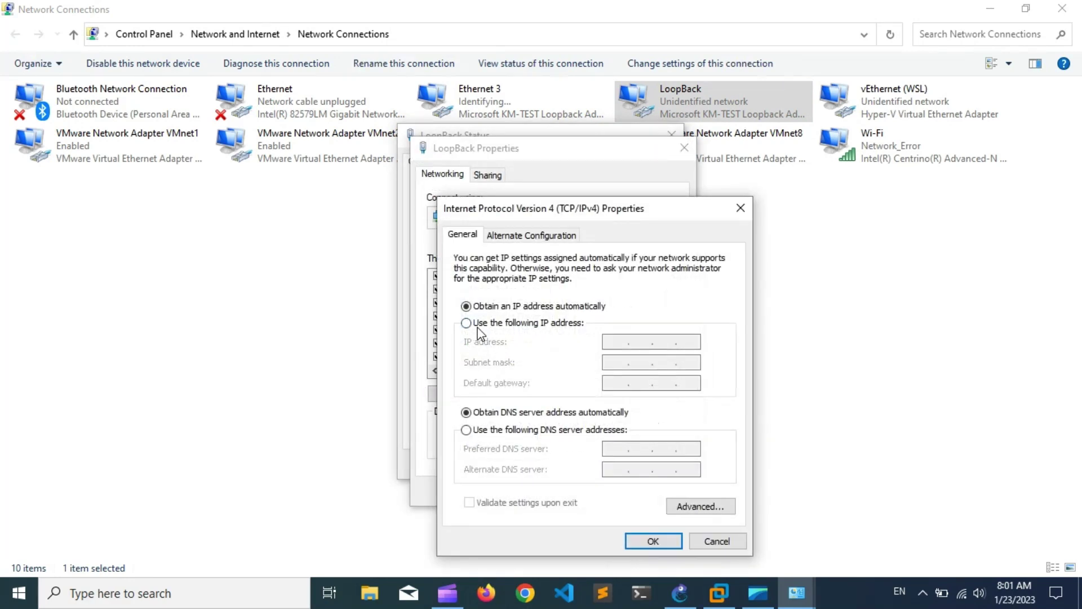
# Set static IP 192.168.10.10 with mask 255.255.255.0 and apply it.
pyautogui.click(477, 326)
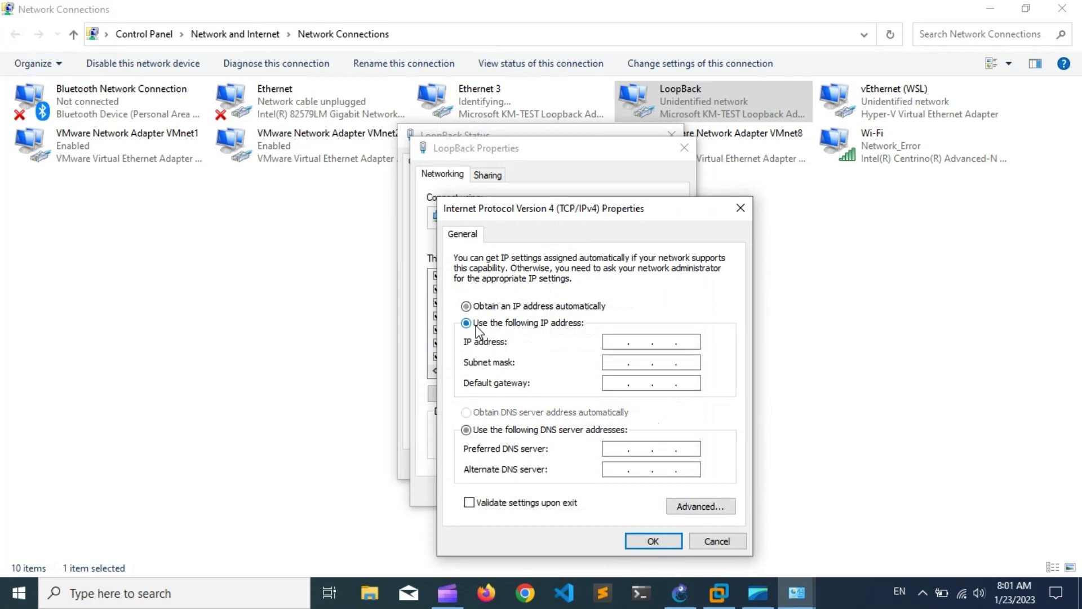
pyautogui.click(617, 343)
pyautogui.write('192 . 168 . 10 . 10')
pyautogui.press('Tab')
pyautogui.press('Tab')
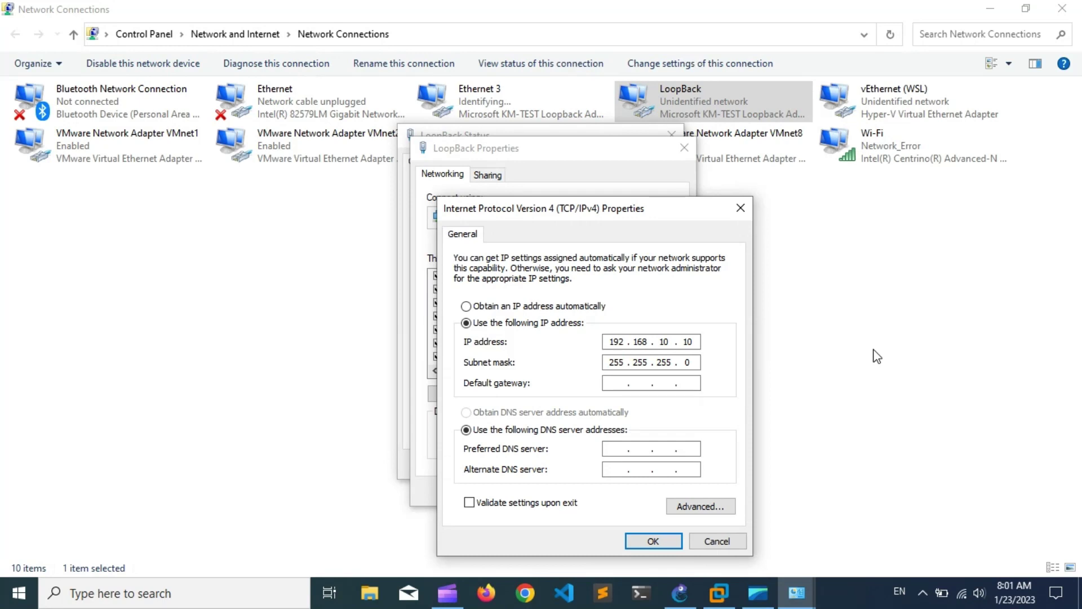
pyautogui.click(671, 544)
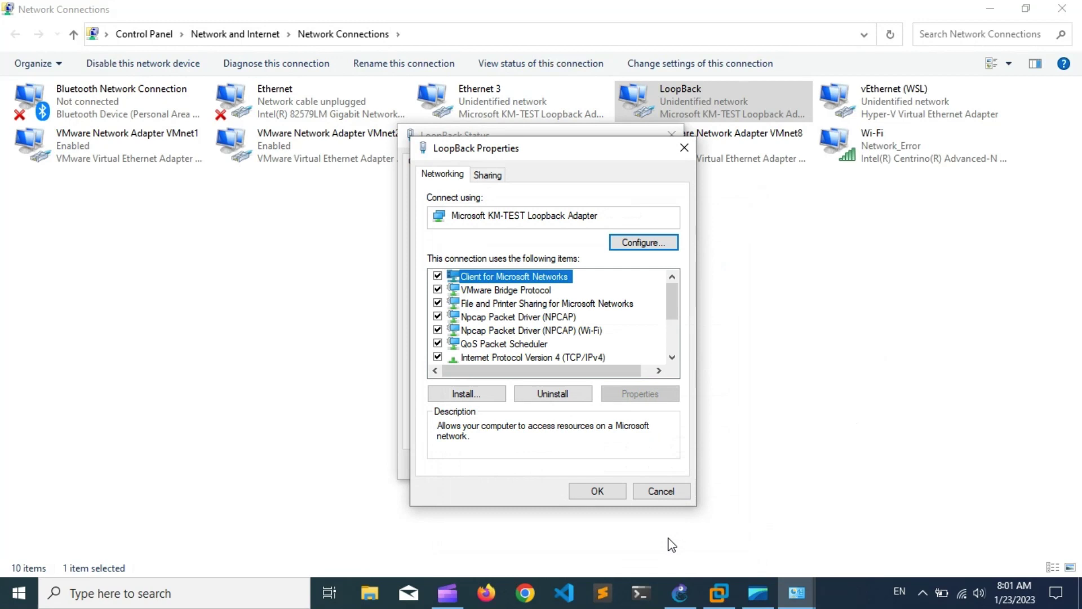
pyautogui.click(599, 492)
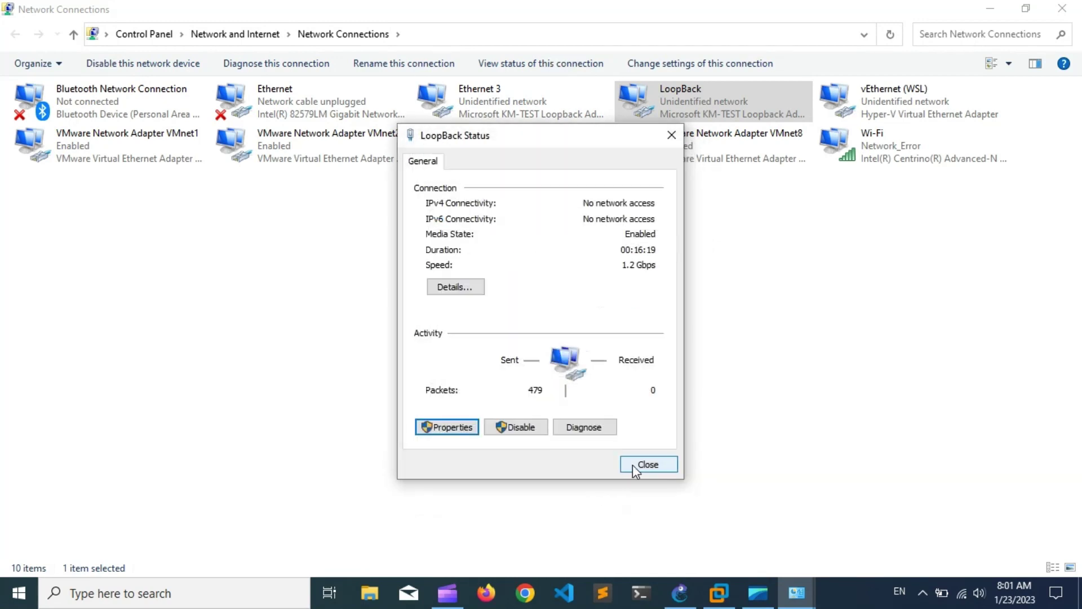
pyautogui.click(633, 464)
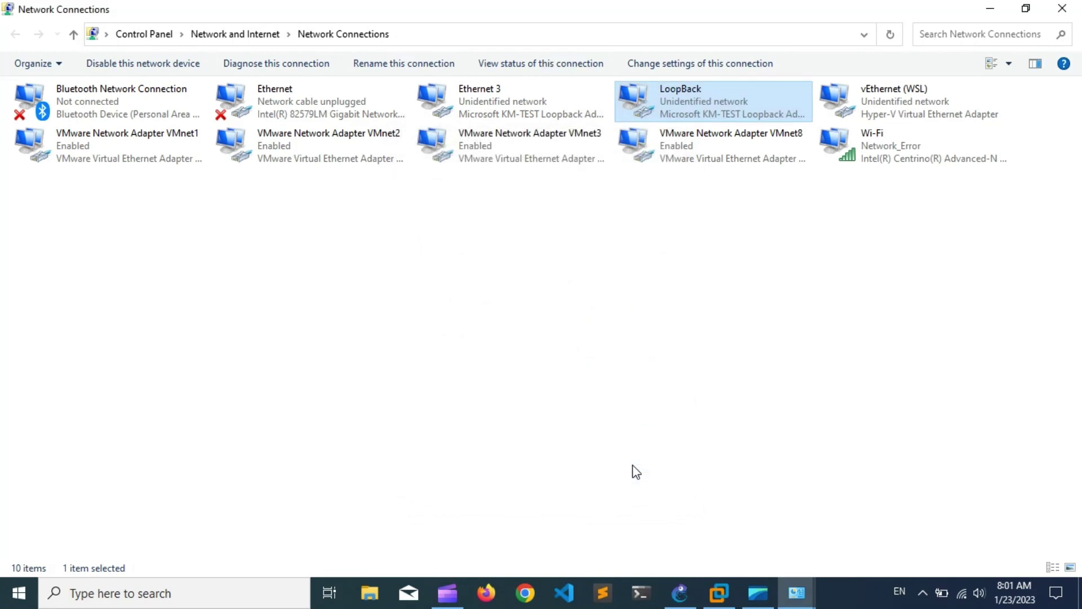
# Back in GNS3, place a Cloud node left of R1 on the default server.
pyautogui.hotkey('alt', 'F4')
pyautogui.hotkey('alt', 'F4')
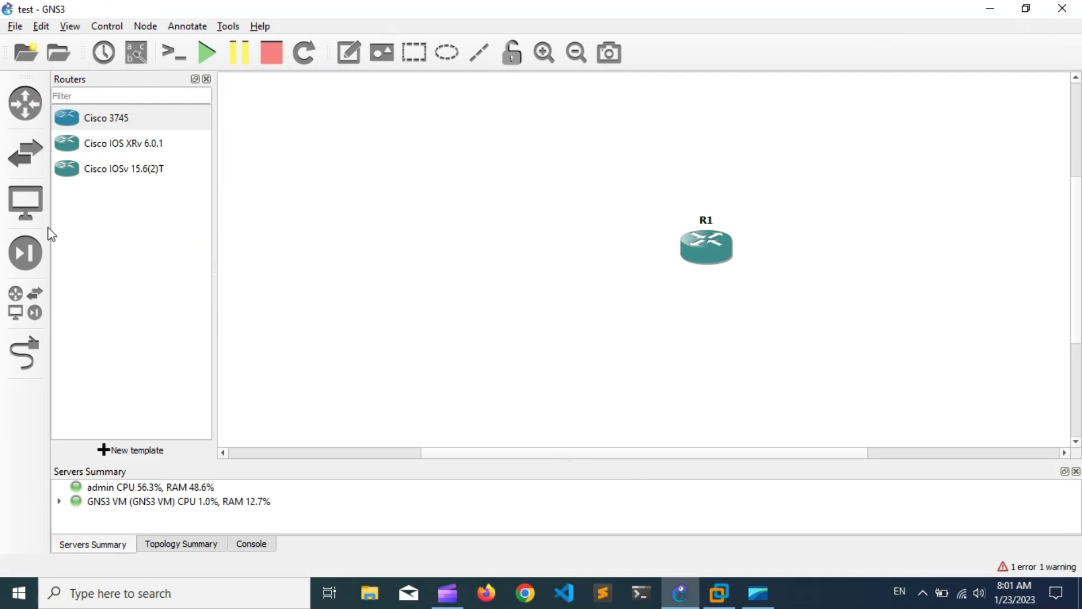
pyautogui.click(26, 207)
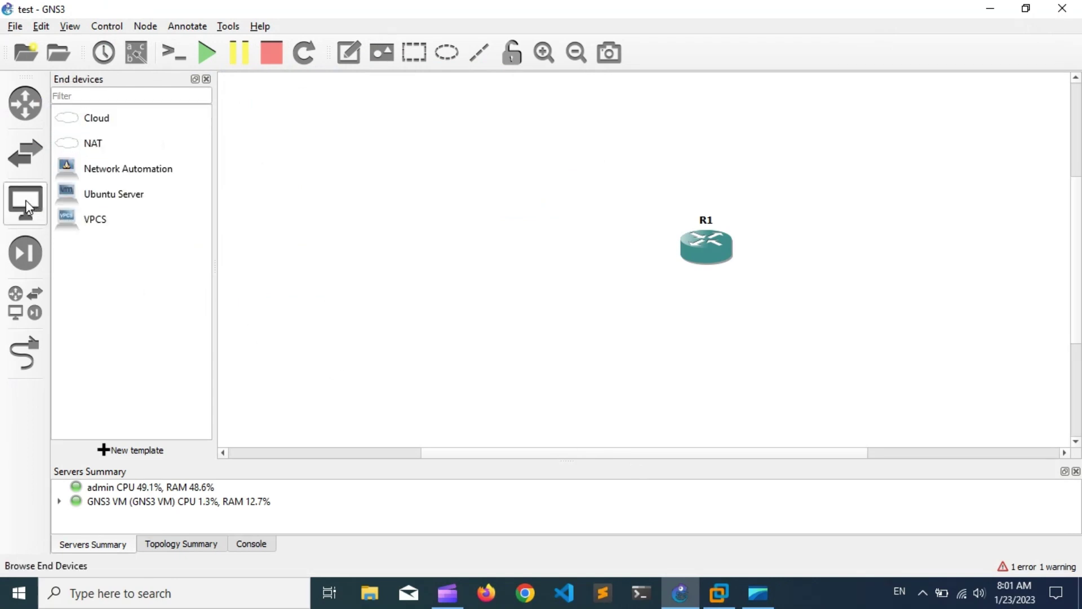
pyautogui.click(67, 119)
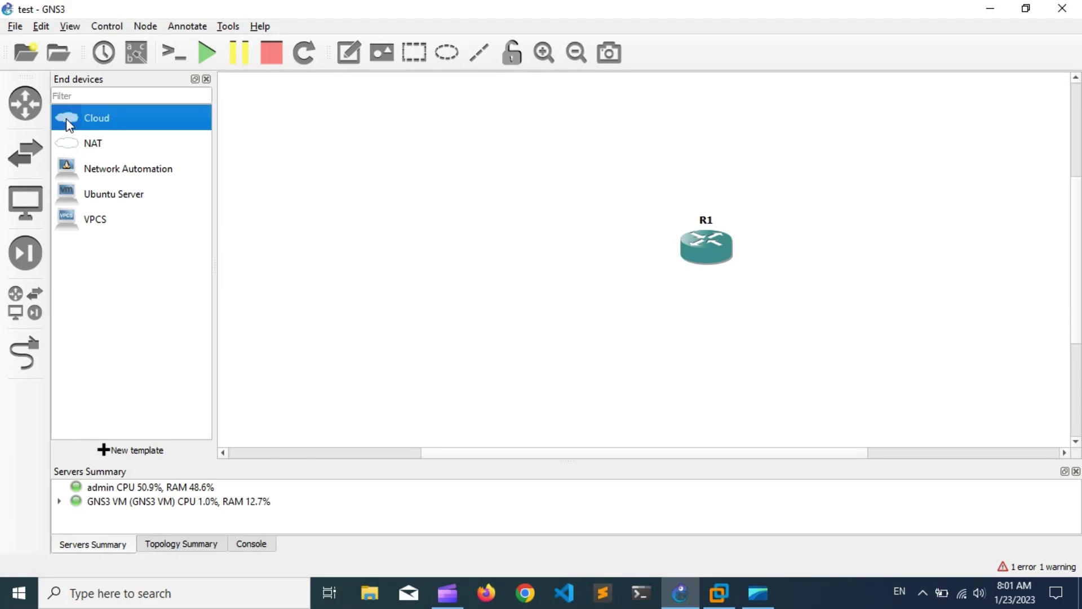
pyautogui.moveTo(69, 126); pyautogui.dragTo(337, 223)
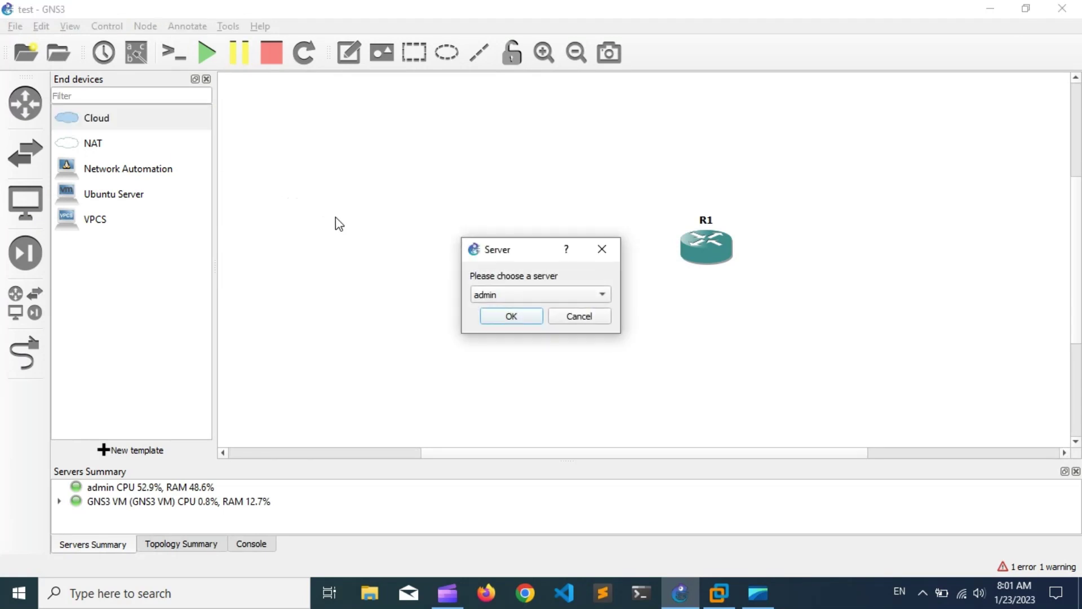
pyautogui.press('Return')
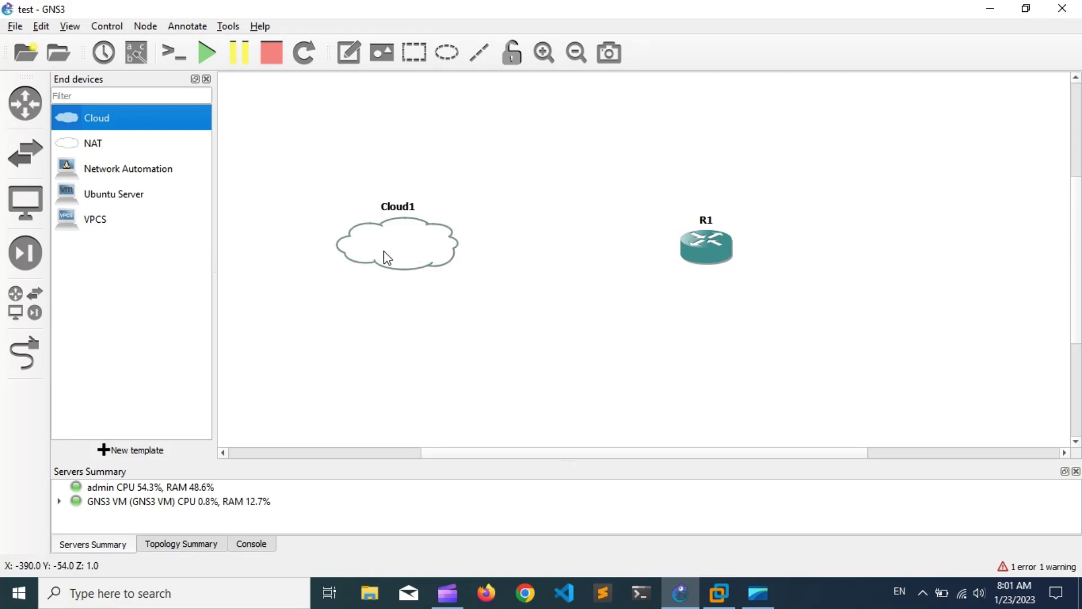
# Configure Cloud1 to use only LoopBack, removing Ethernet and Ethernet 3.
pyautogui.rightClick(383, 251)
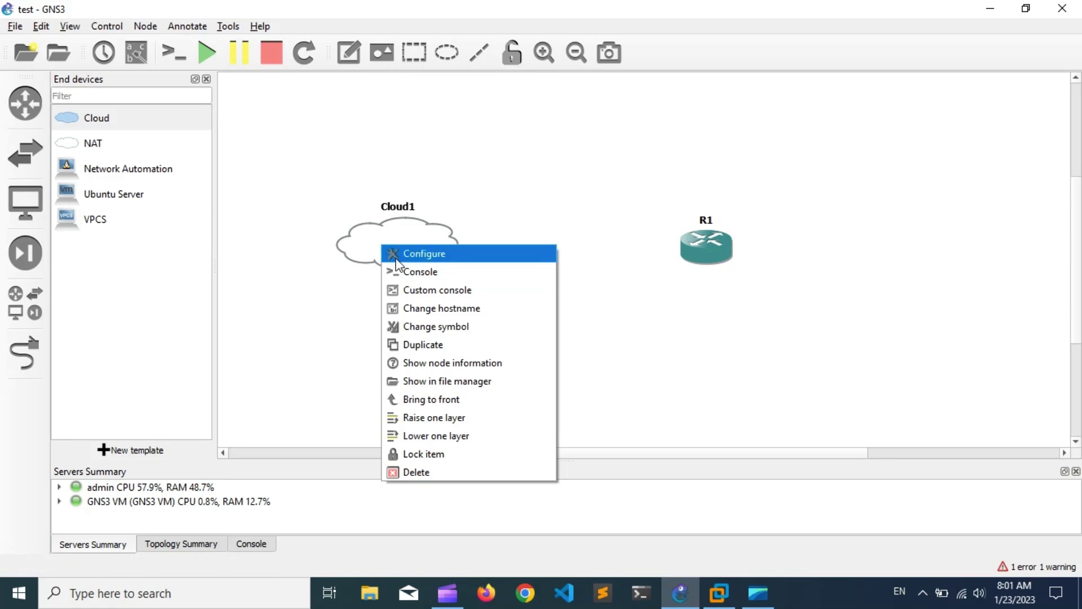
pyautogui.click(396, 255)
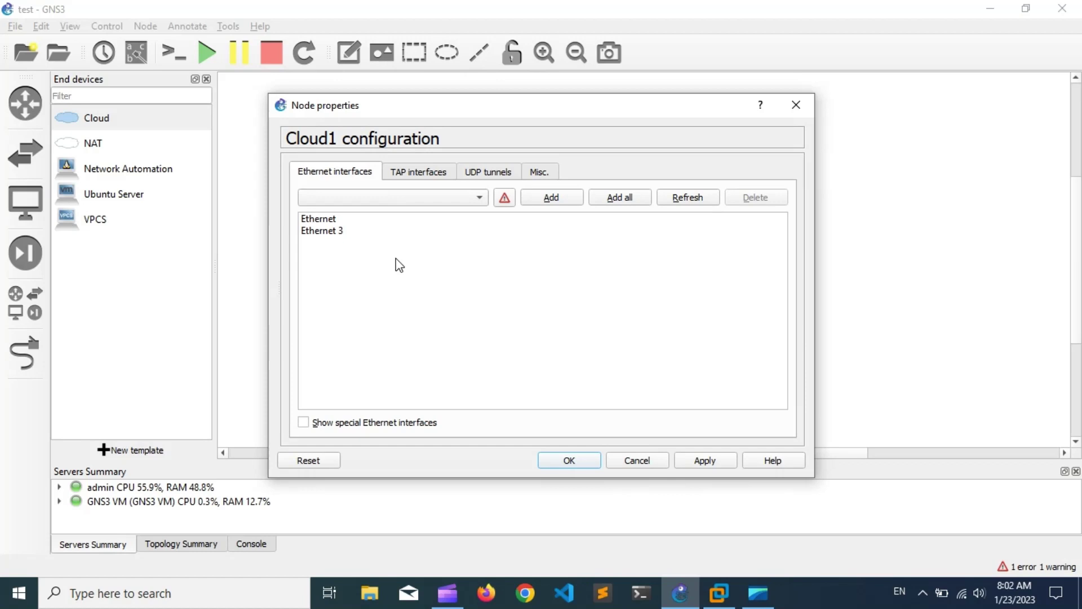
pyautogui.click(342, 421)
pyautogui.click(480, 200)
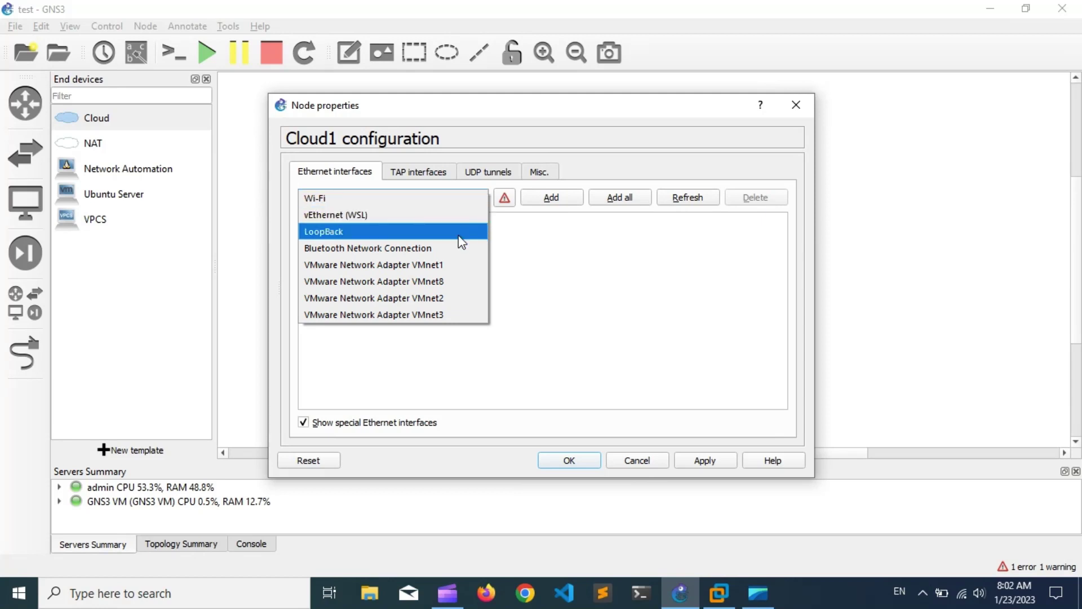
pyautogui.click(461, 242)
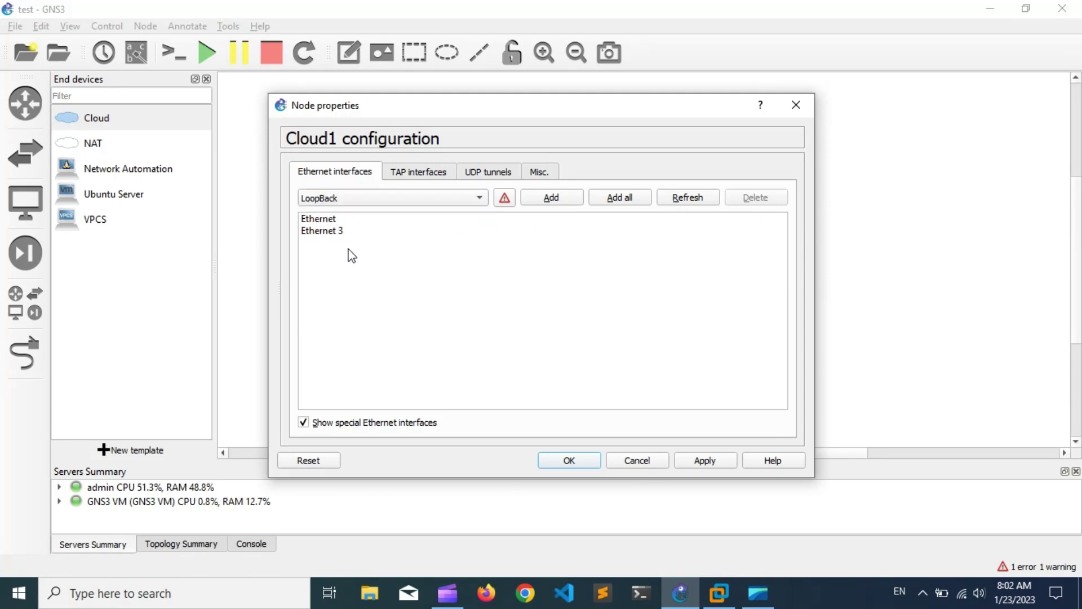
pyautogui.click(335, 232)
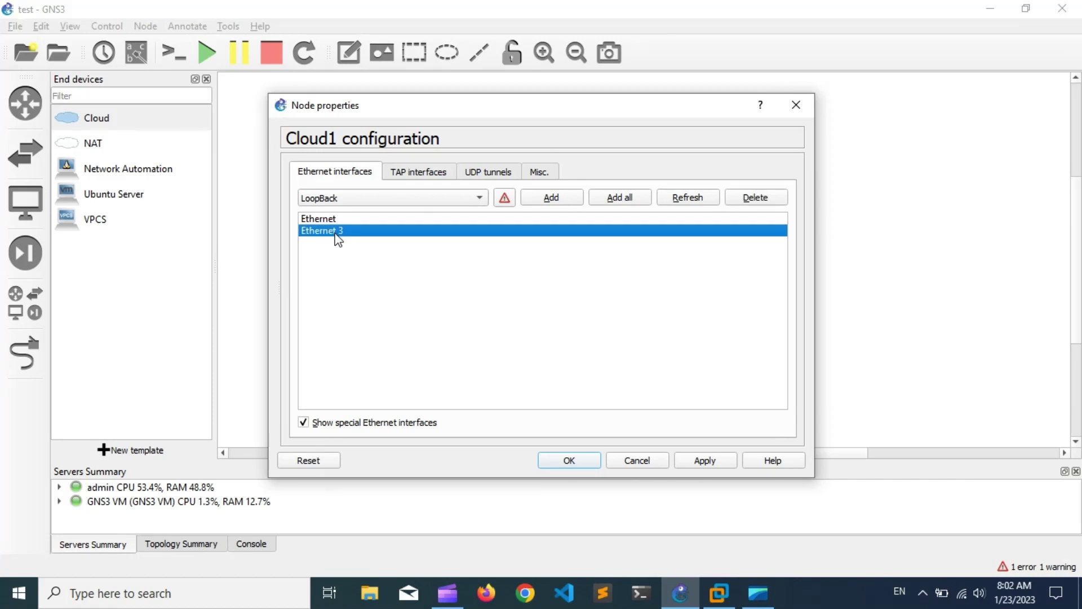
pyautogui.hotkey('shift', 'Up')
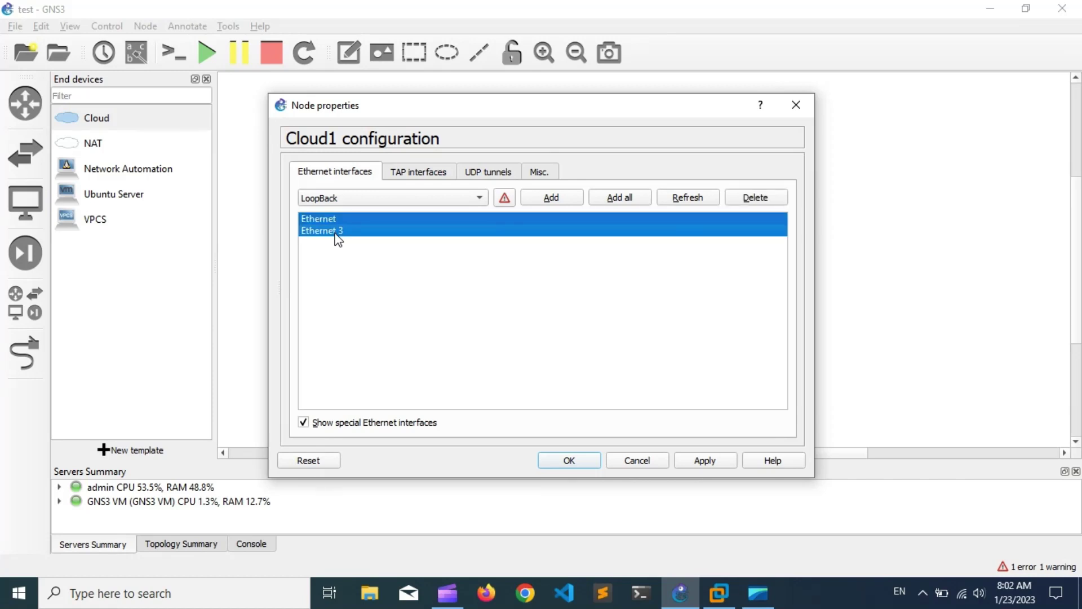
pyautogui.click(746, 198)
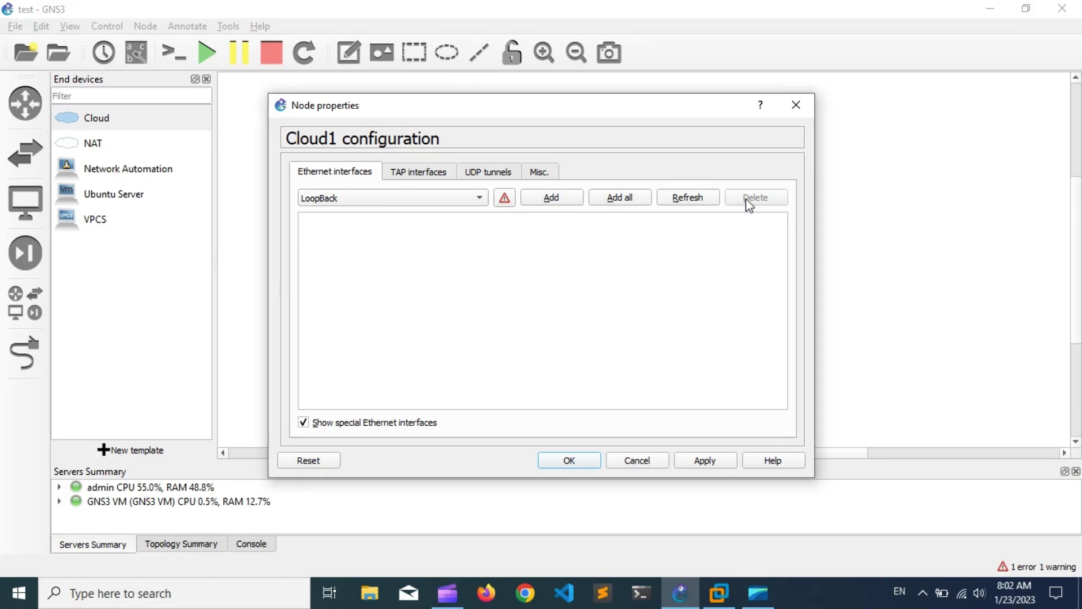
pyautogui.click(552, 197)
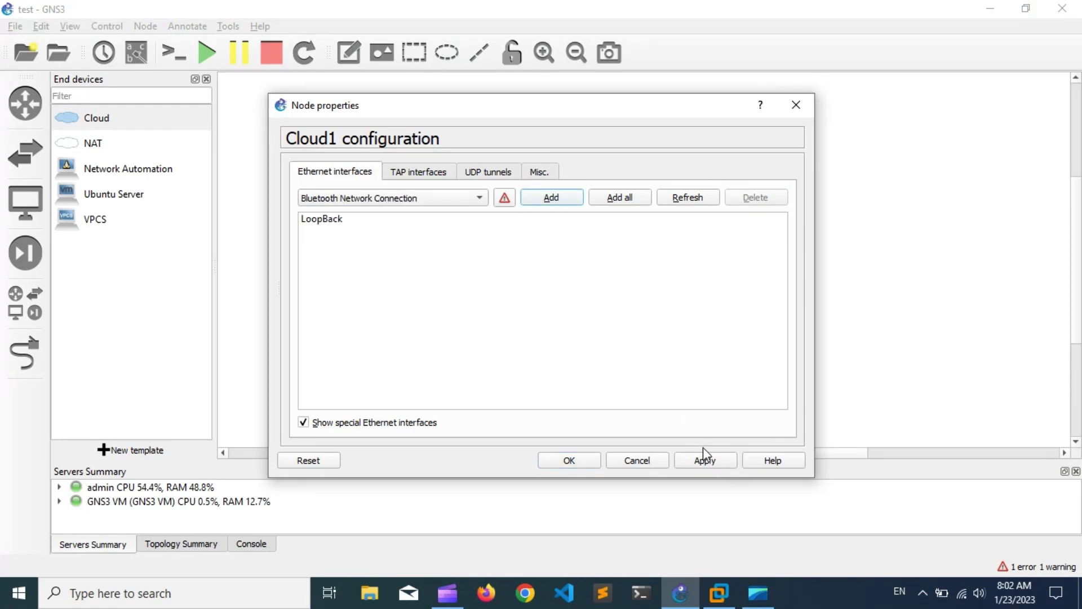
pyautogui.click(706, 466)
pyautogui.click(569, 461)
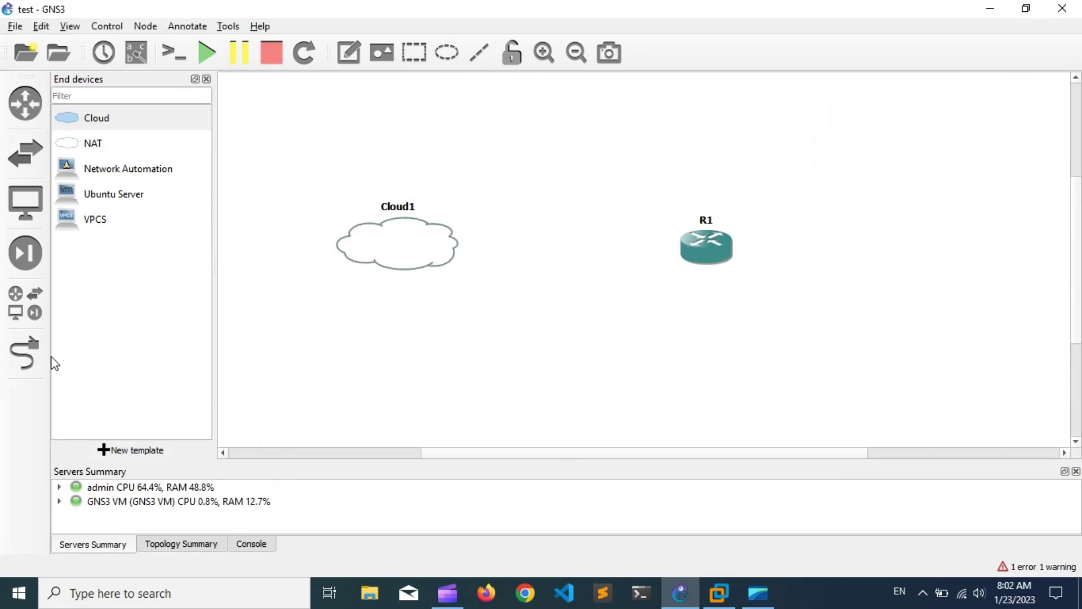
# Link Cloud1's LoopBack interface to R1's FastEthernet0/0.
pyautogui.click(25, 353)
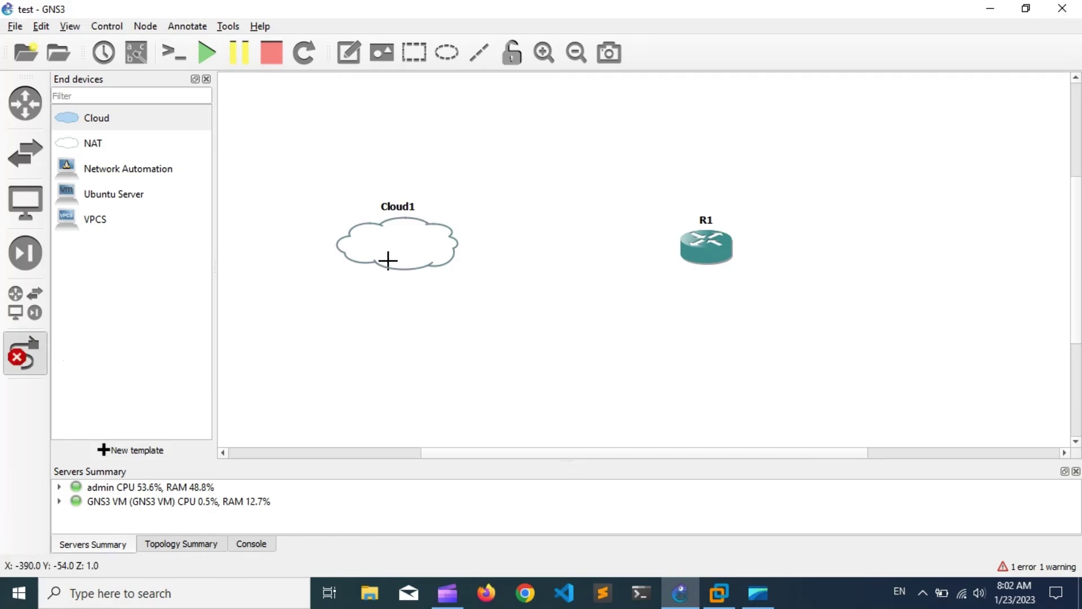
pyautogui.click(406, 252)
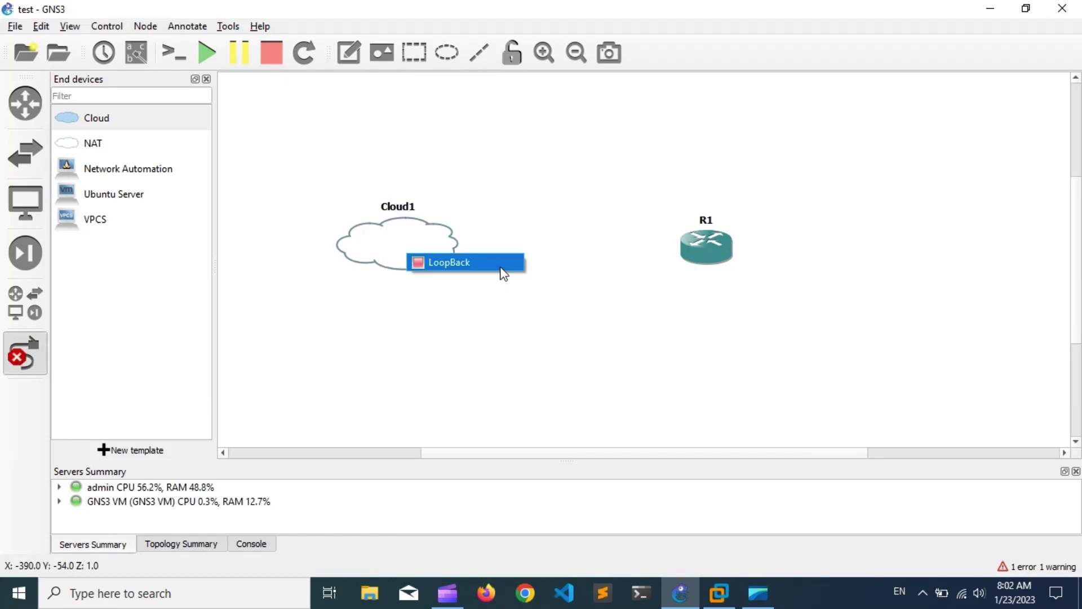
pyautogui.click(501, 268)
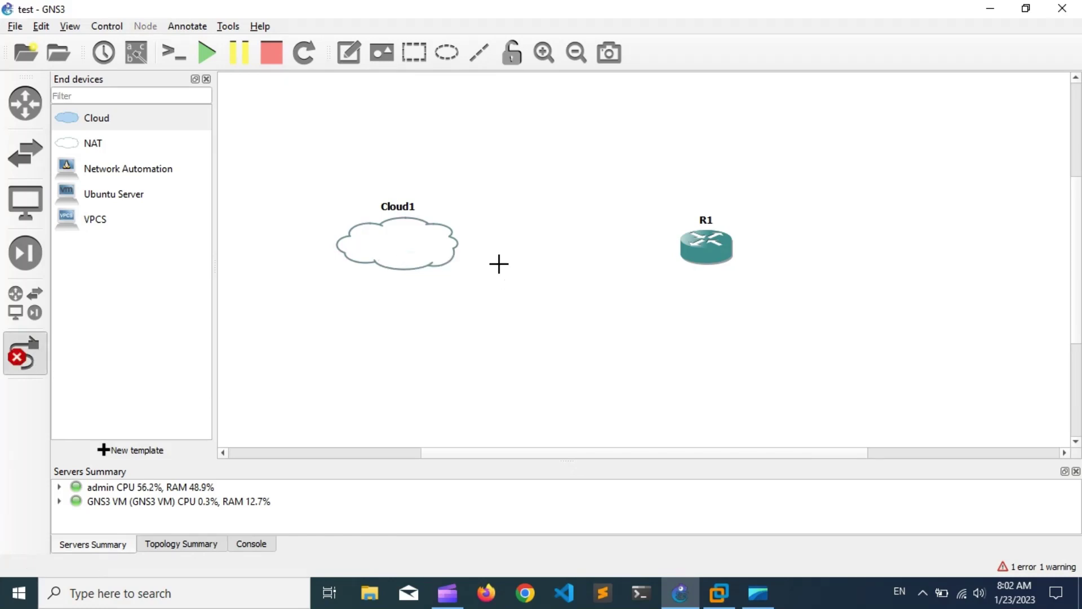
pyautogui.click(702, 246)
pyautogui.click(713, 251)
pyautogui.rightClick(589, 354)
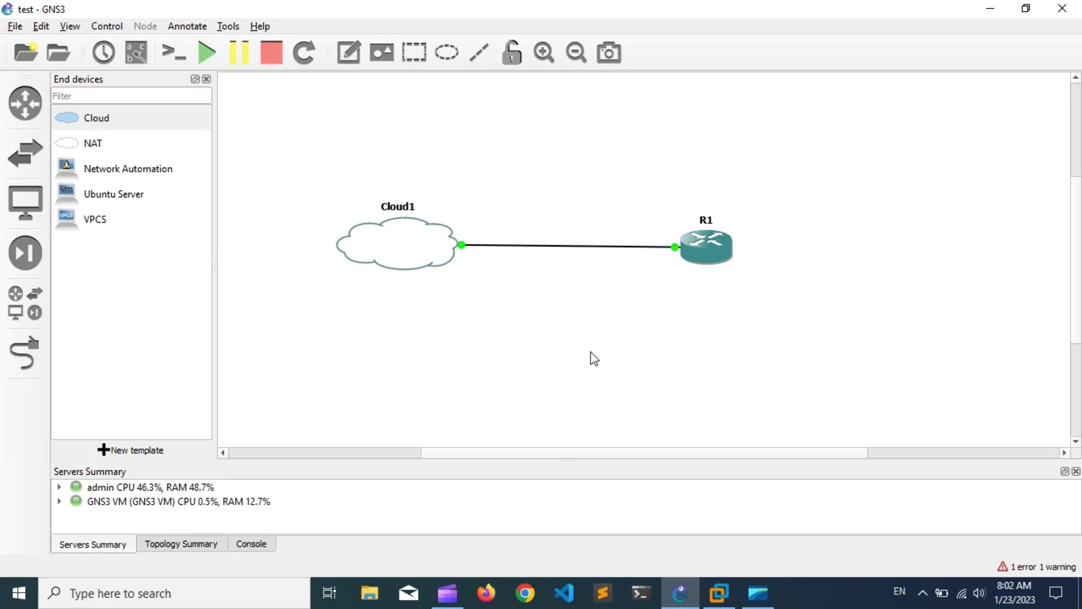
# Shift Cloud1 slightly left and change its symbol to the Classic computer.
pyautogui.moveTo(397, 256); pyautogui.dragTo(378, 264)
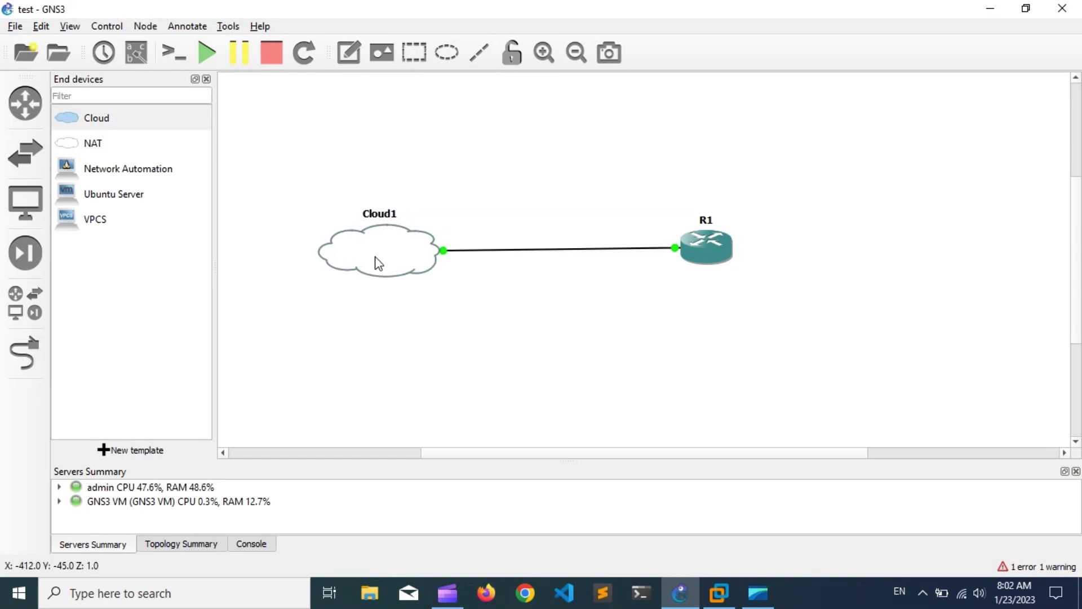
pyautogui.rightClick(376, 260)
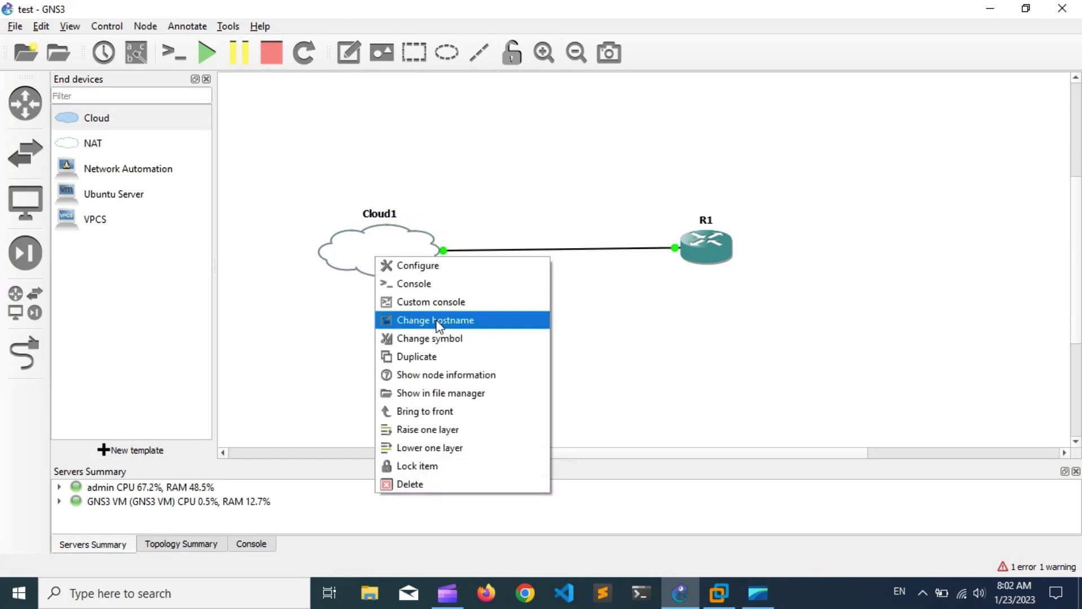
pyautogui.click(462, 338)
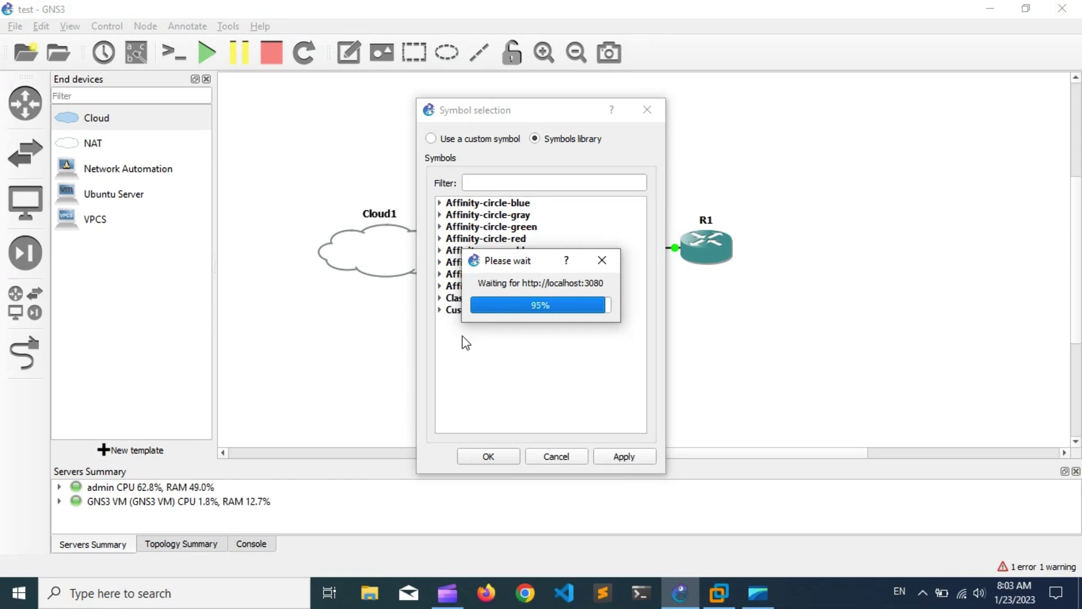
pyautogui.click(440, 298)
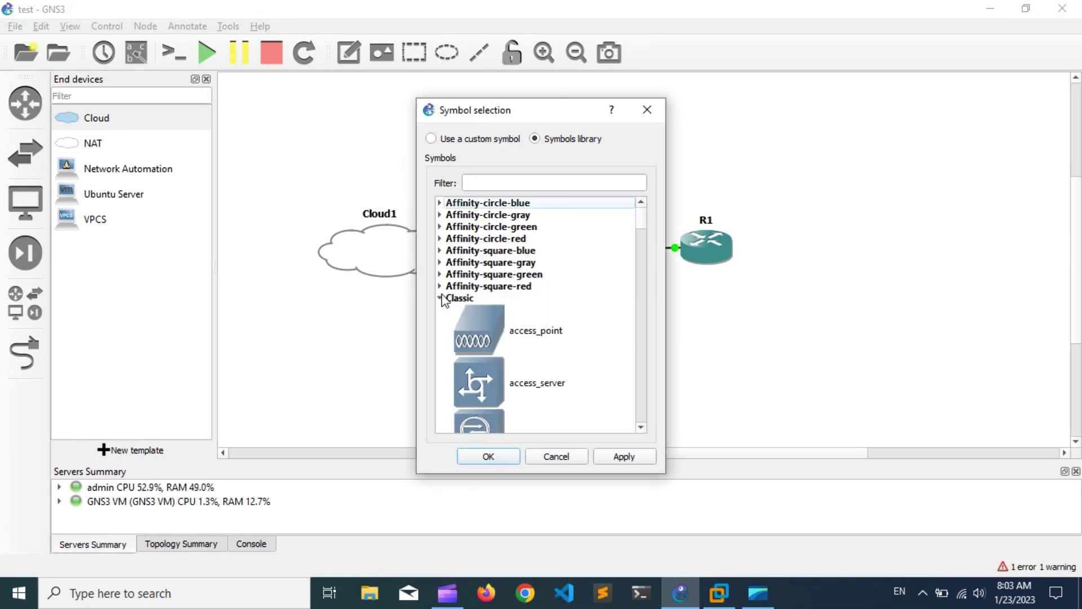
pyautogui.scroll(-10, 644, 428)
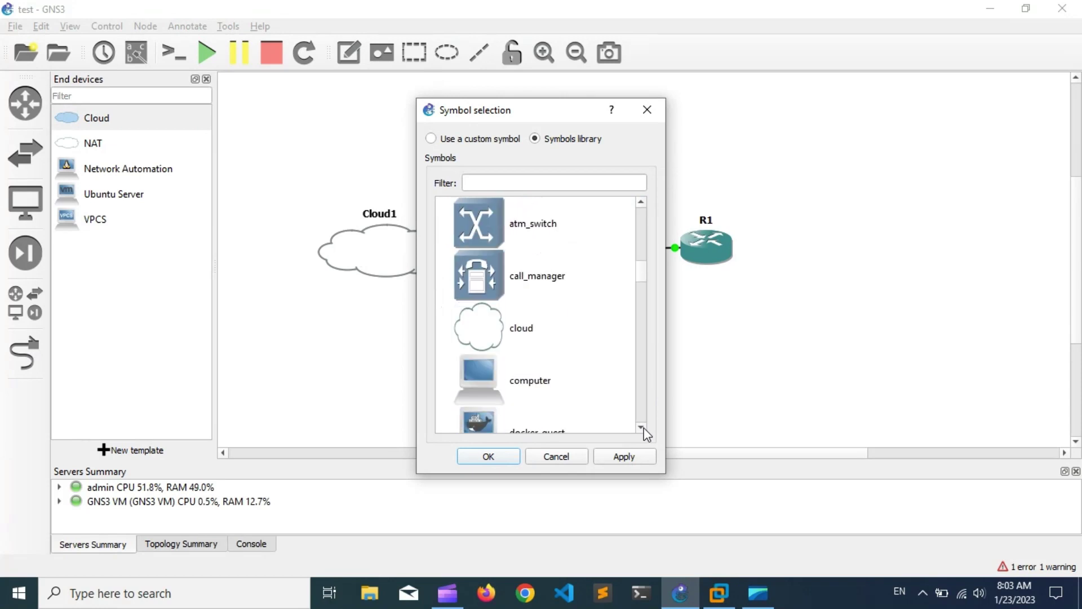
pyautogui.click(513, 373)
pyautogui.click(609, 458)
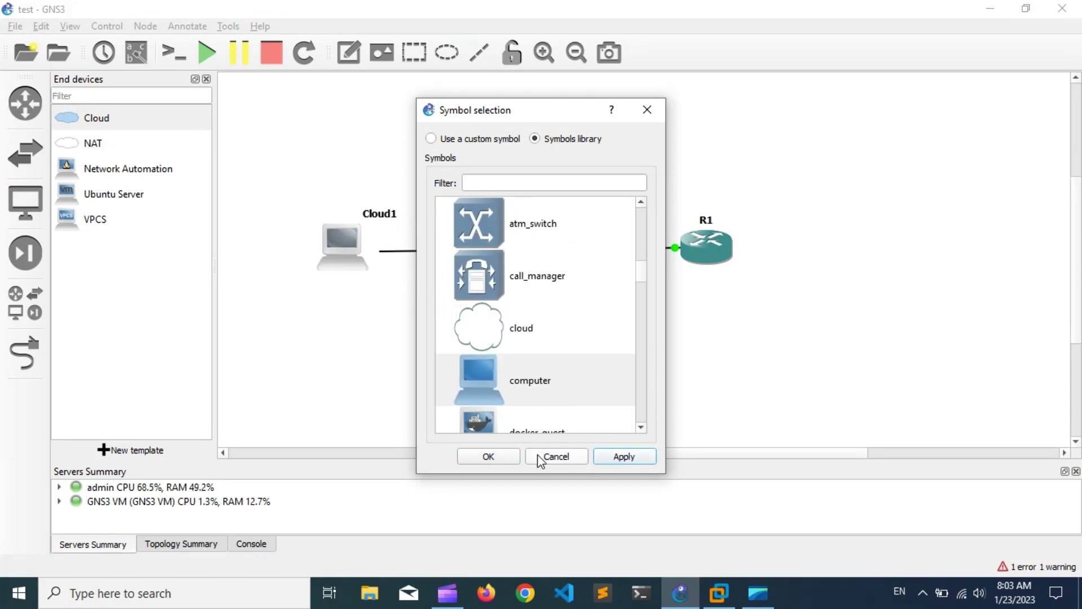
pyautogui.click(505, 456)
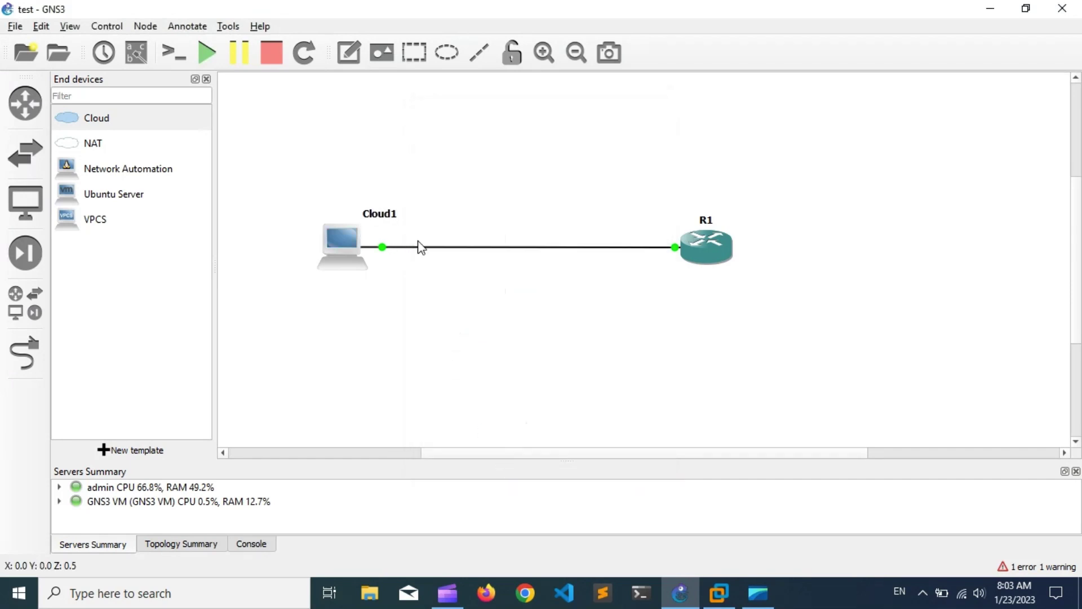
# Rename the node to Workstation.
pyautogui.click(385, 220)
pyautogui.doubleClick(386, 220)
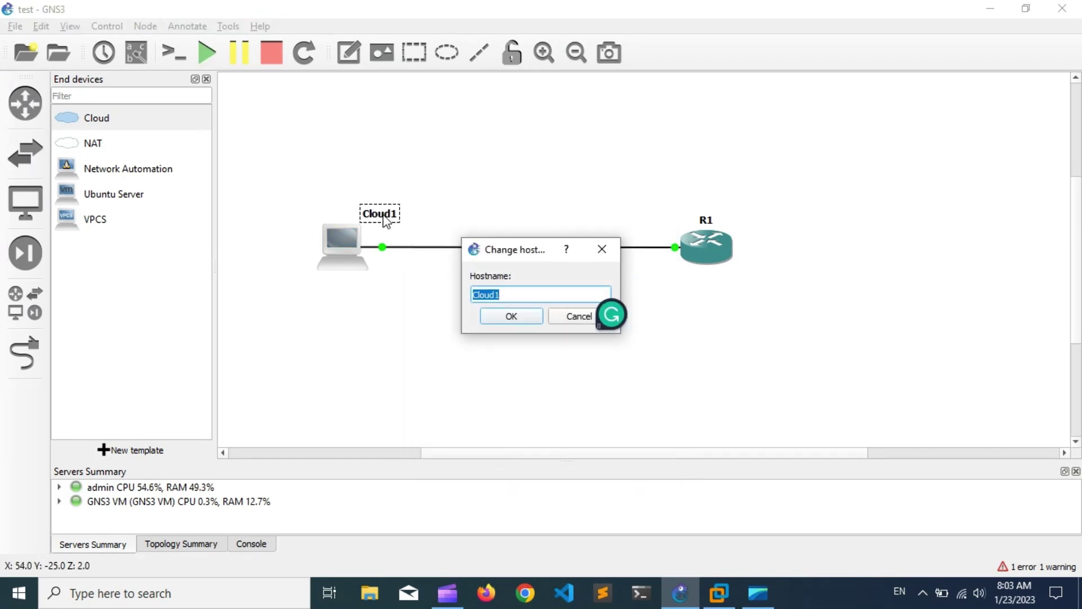
pyautogui.write('W')
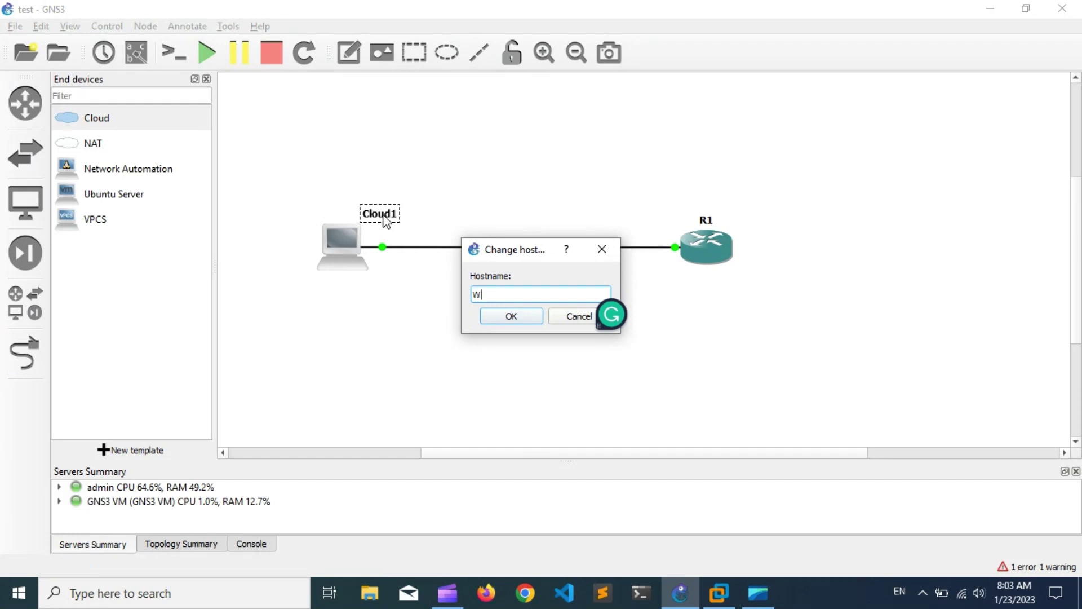
pyautogui.write('orkstation')
pyautogui.press('Return')
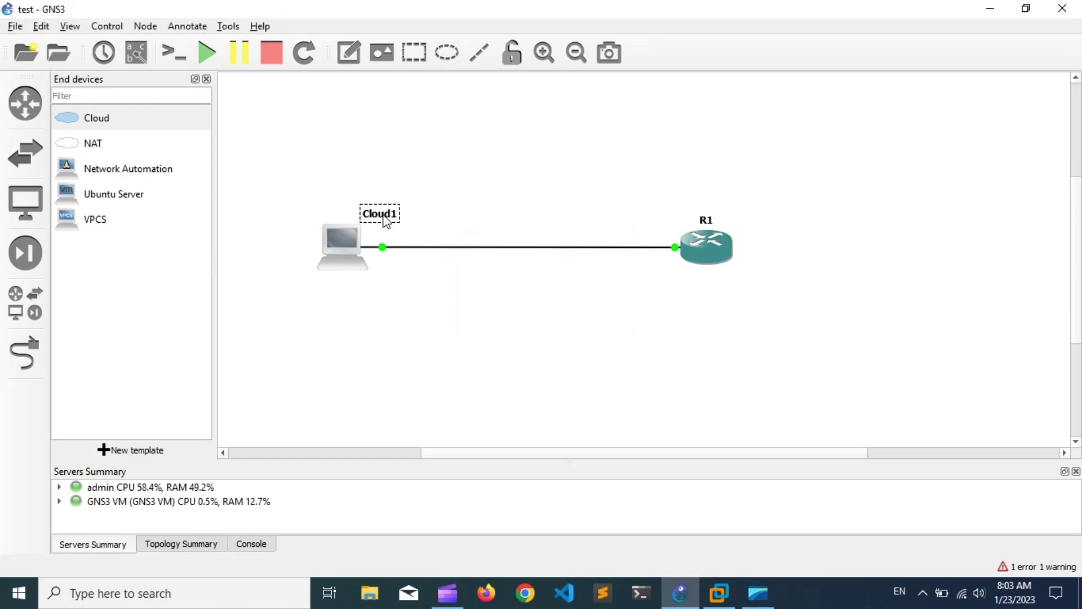
pyautogui.click(448, 321)
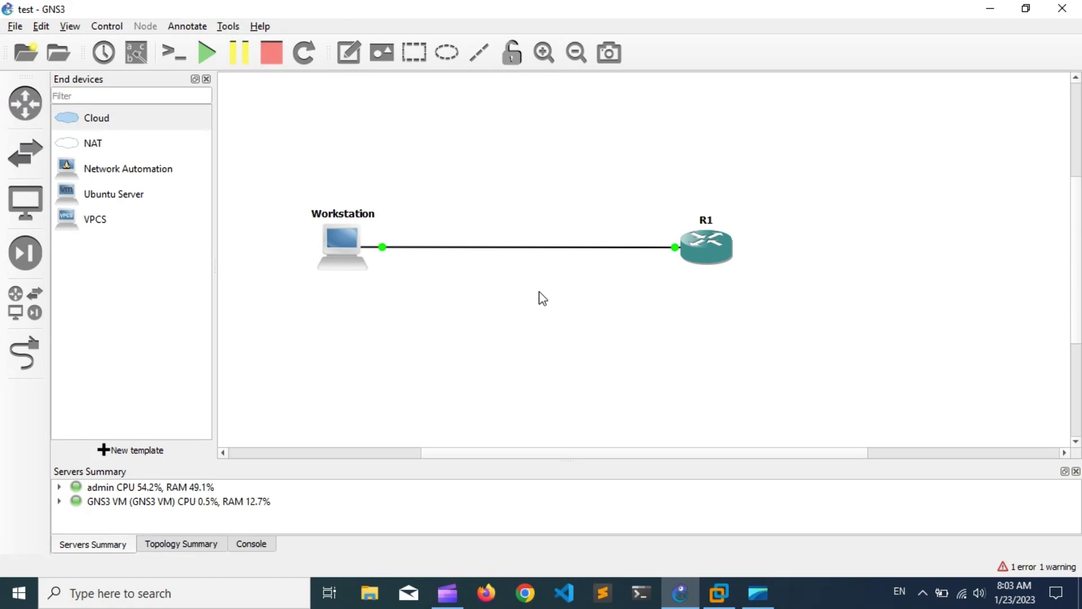
# Open R1's PuTTY console and set its terminal font to Consolas 14-point.
pyautogui.rightClick(715, 246)
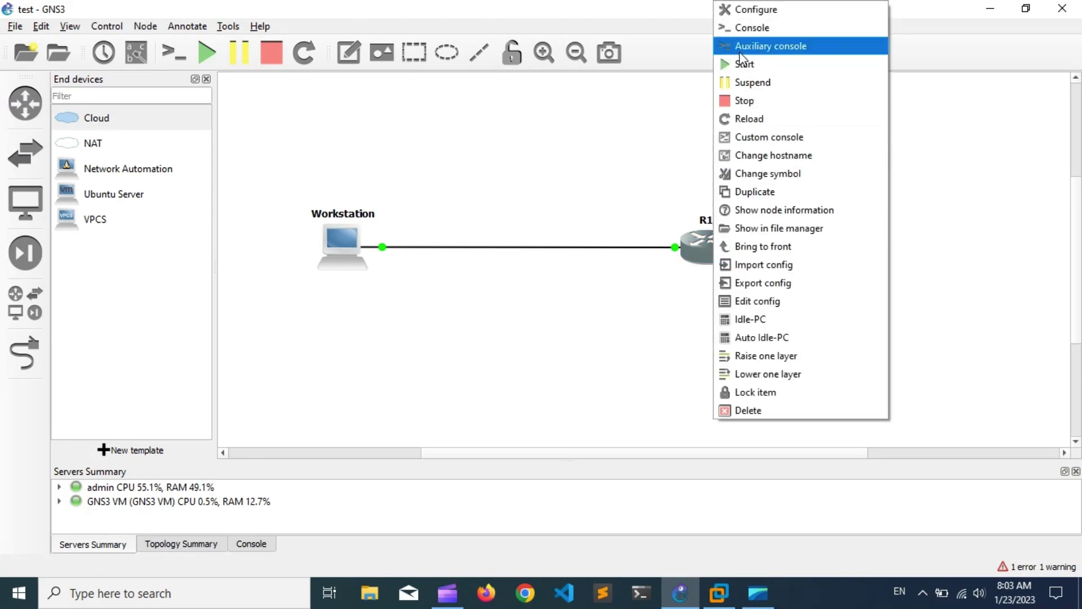
pyautogui.click(736, 32)
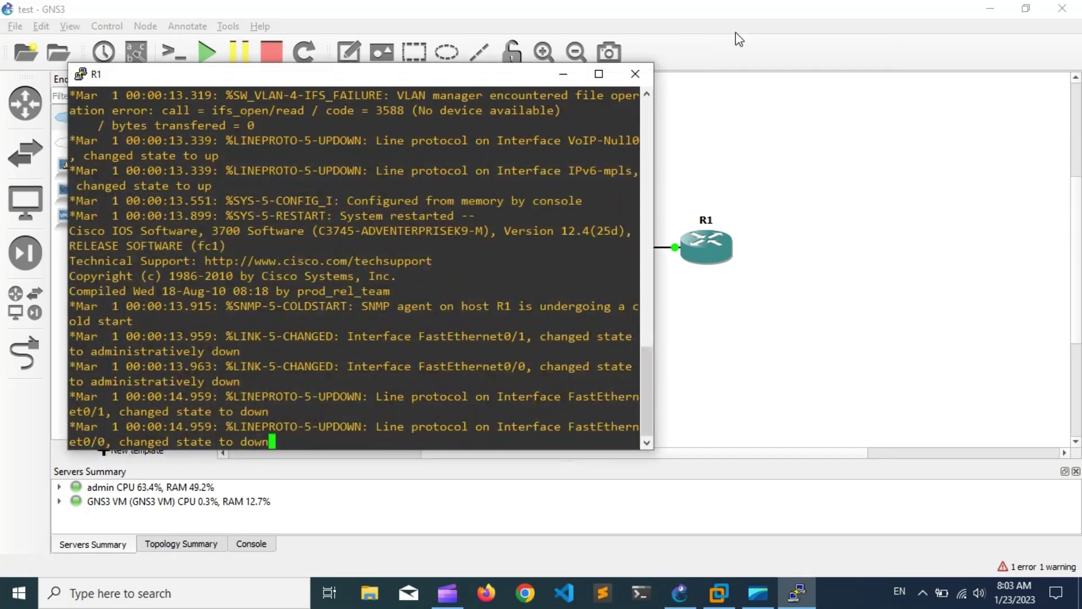
pyautogui.rightClick(241, 75)
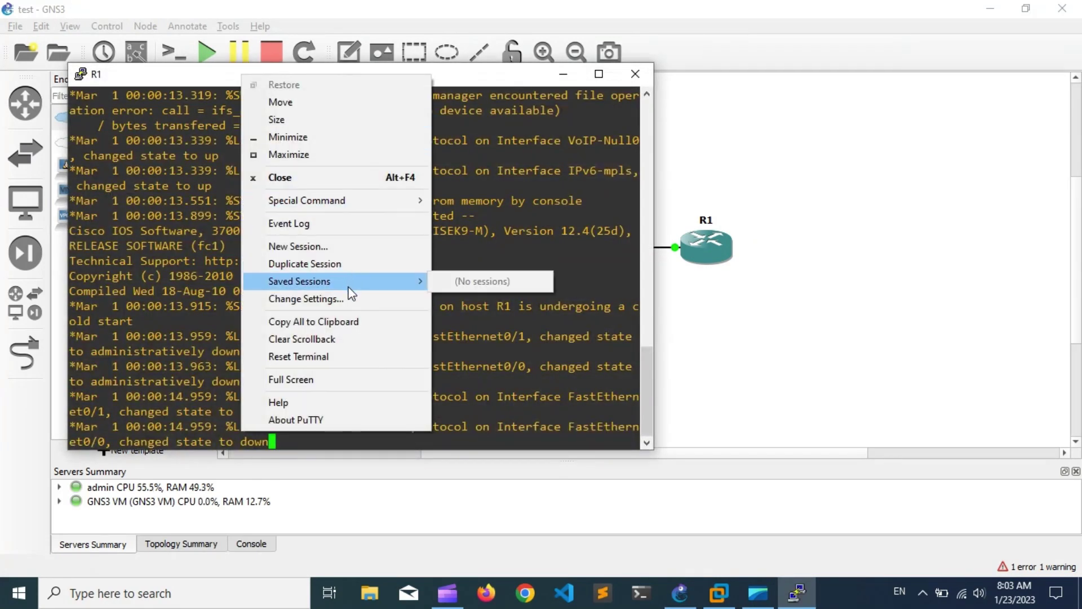
pyautogui.click(348, 299)
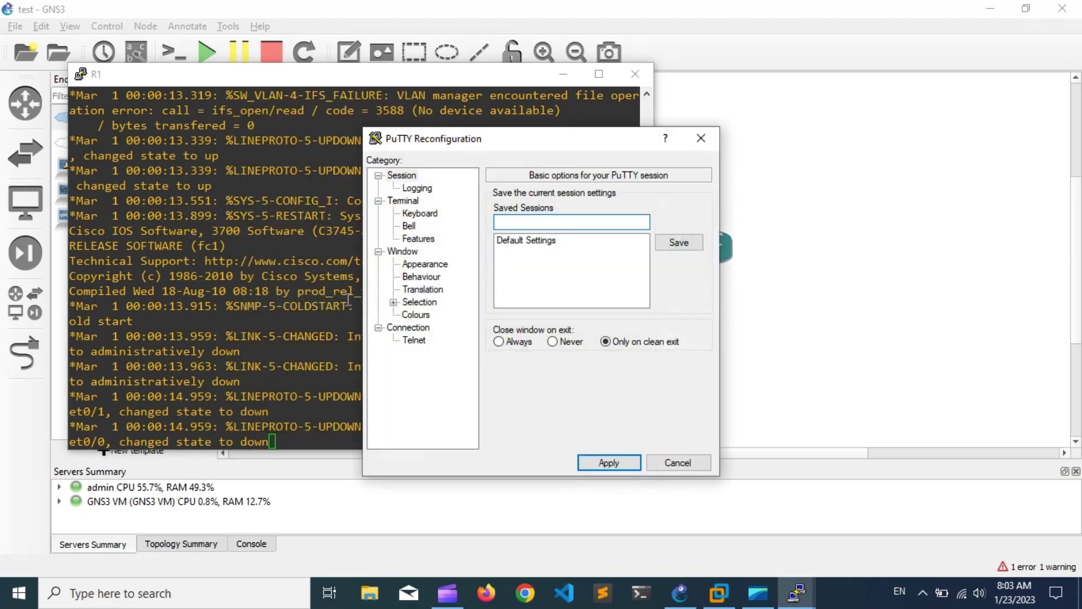
pyautogui.click(441, 265)
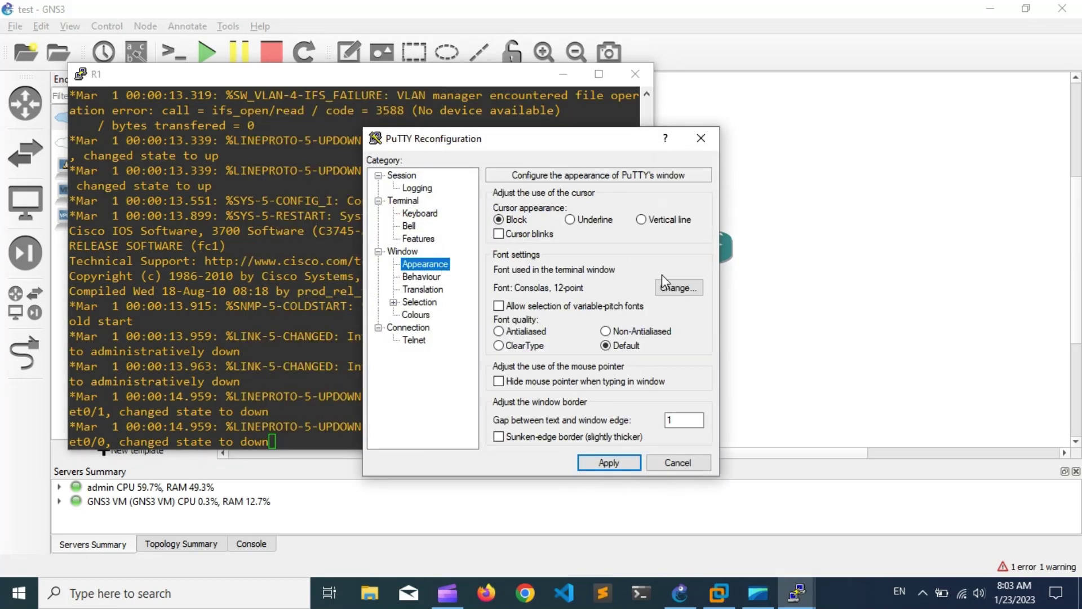
pyautogui.click(682, 288)
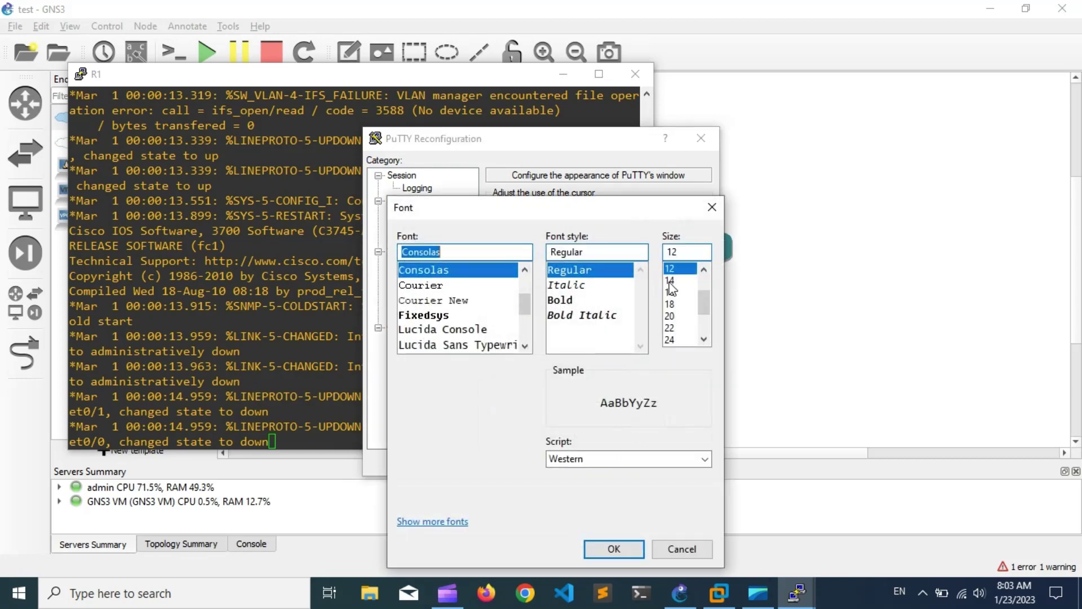
pyautogui.click(669, 280)
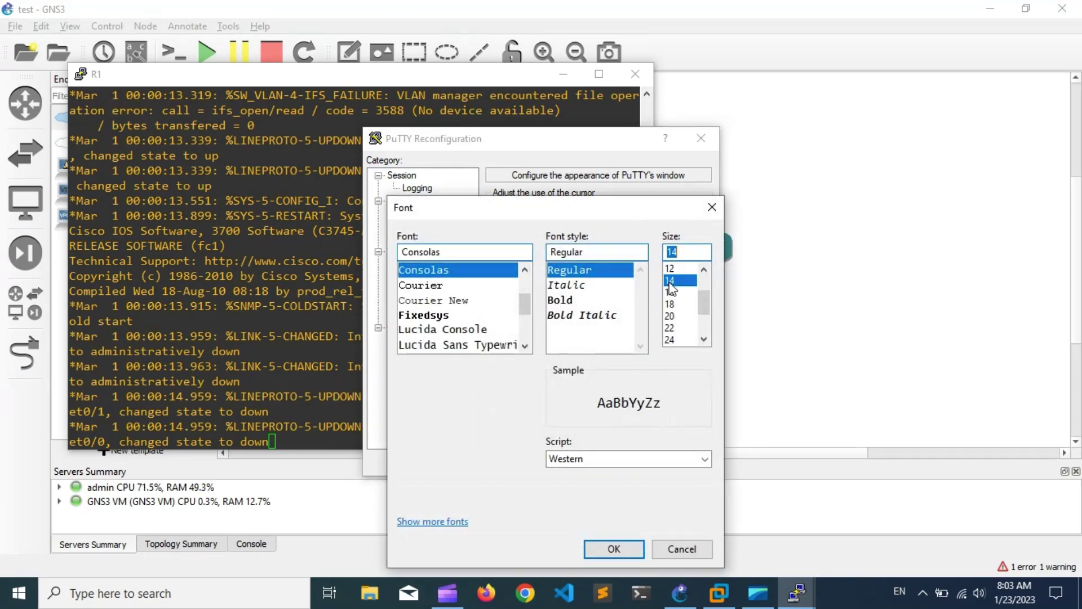
pyautogui.click(621, 548)
pyautogui.click(606, 463)
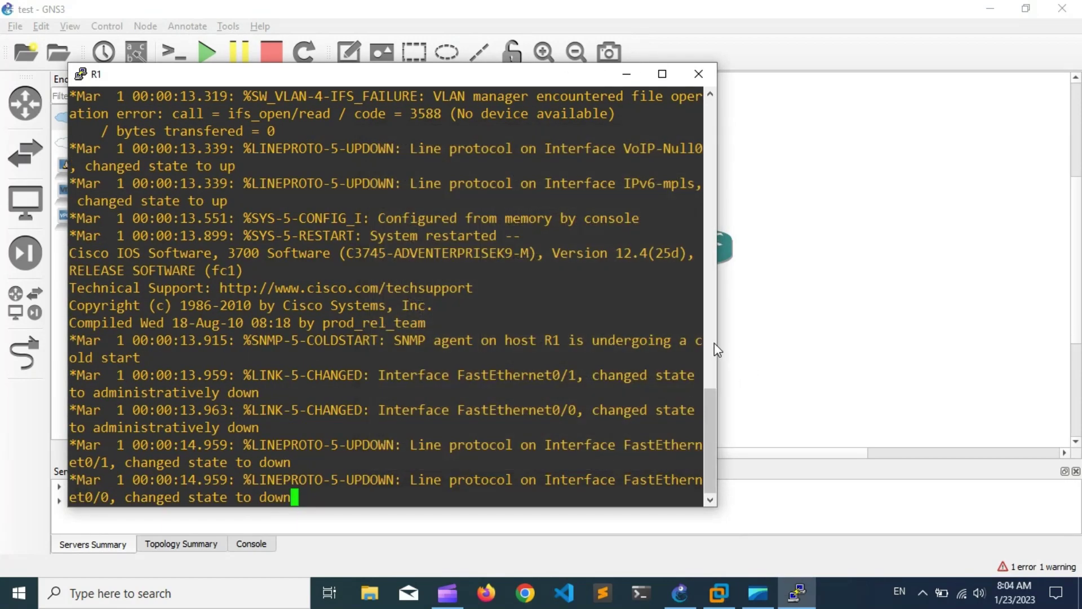
# Widen R1's console and run 'sh ip int' and 'sh ip int bri' to list interface status.
pyautogui.moveTo(719, 342); pyautogui.dragTo(948, 345)
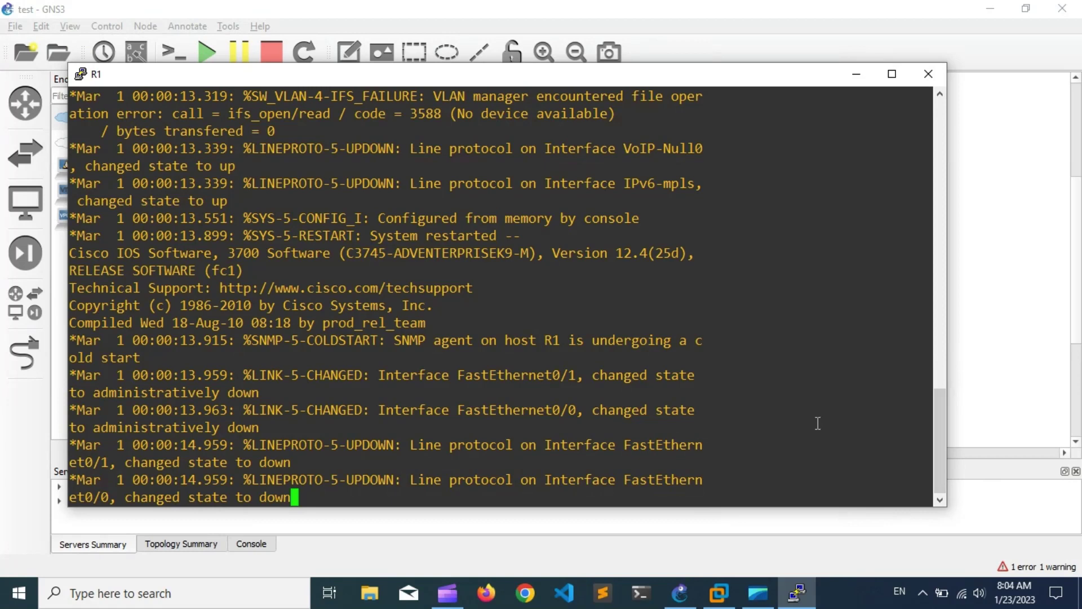
pyautogui.press('Return')
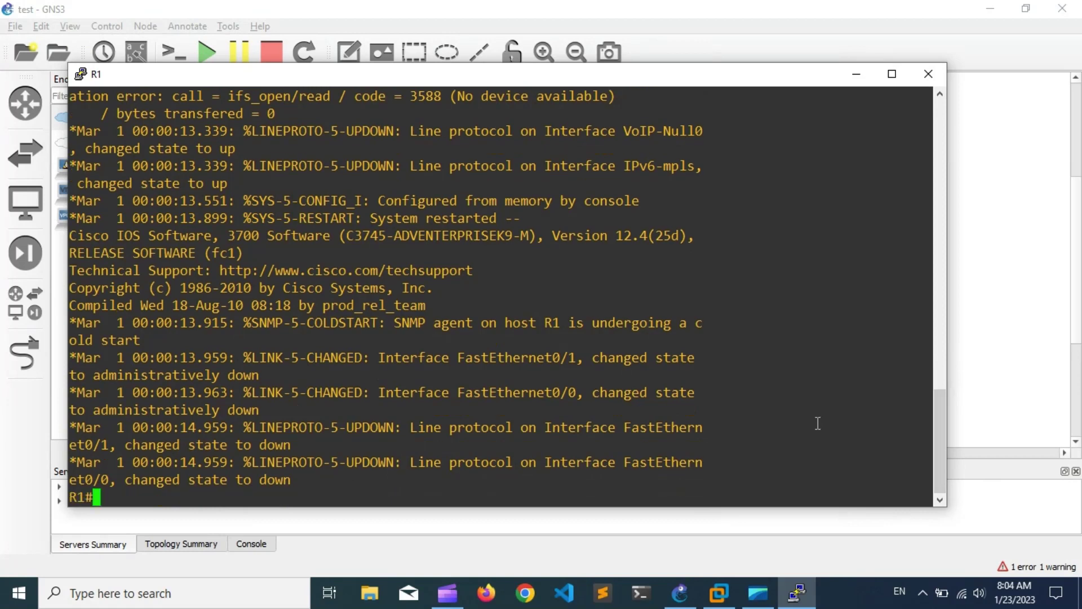
pyautogui.press('Return')
pyautogui.press('Return')
pyautogui.press('Return')
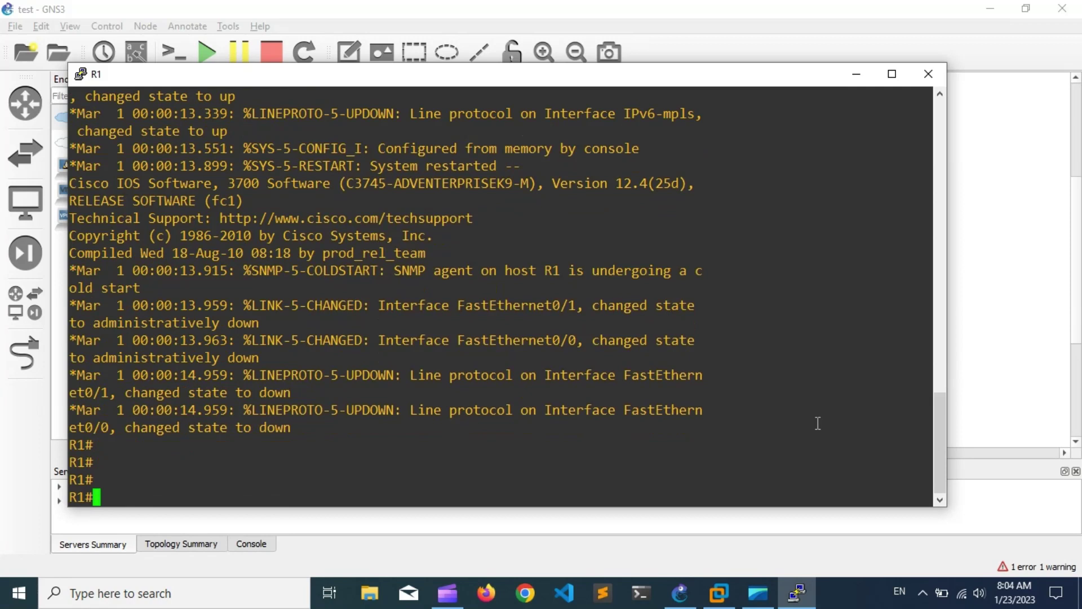
pyautogui.write('sh ip int')
pyautogui.press('Return')
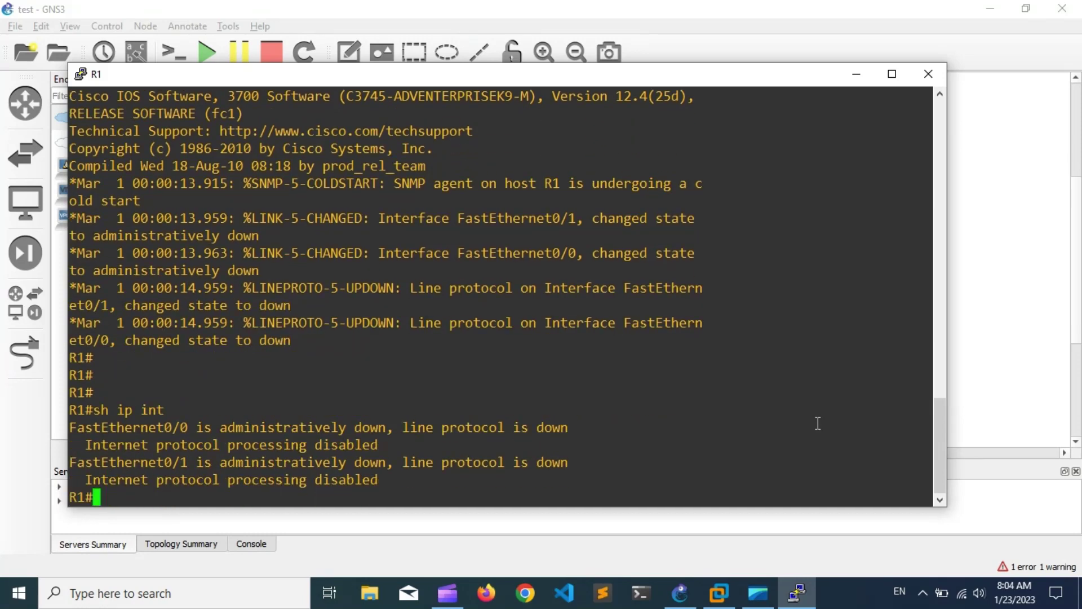
pyautogui.press('Up')
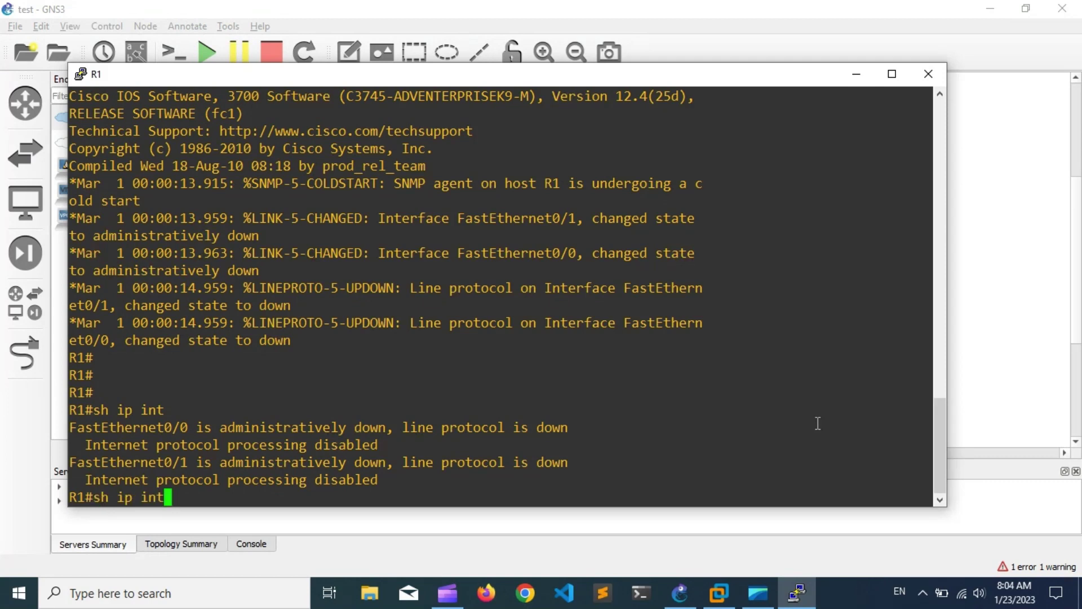
pyautogui.write('bri')
pyautogui.press('Return')
pyautogui.press('Return')
pyautogui.press('Return')
pyautogui.press('Return')
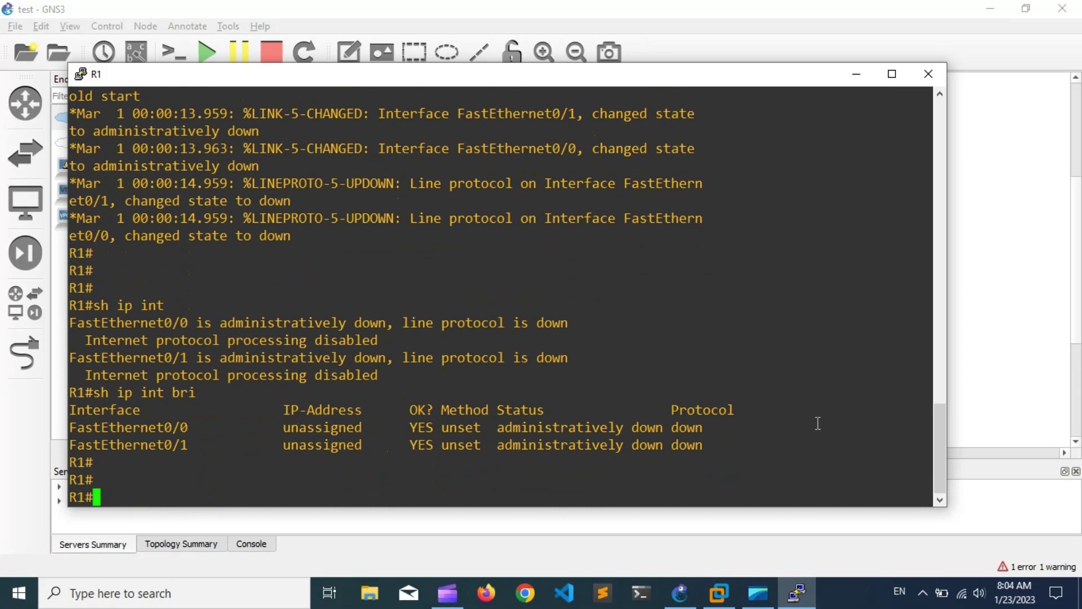
# Assign FastEthernet0/0 the address 192.168.10.11 with mask 255.255.255.0.
pyautogui.write('co')
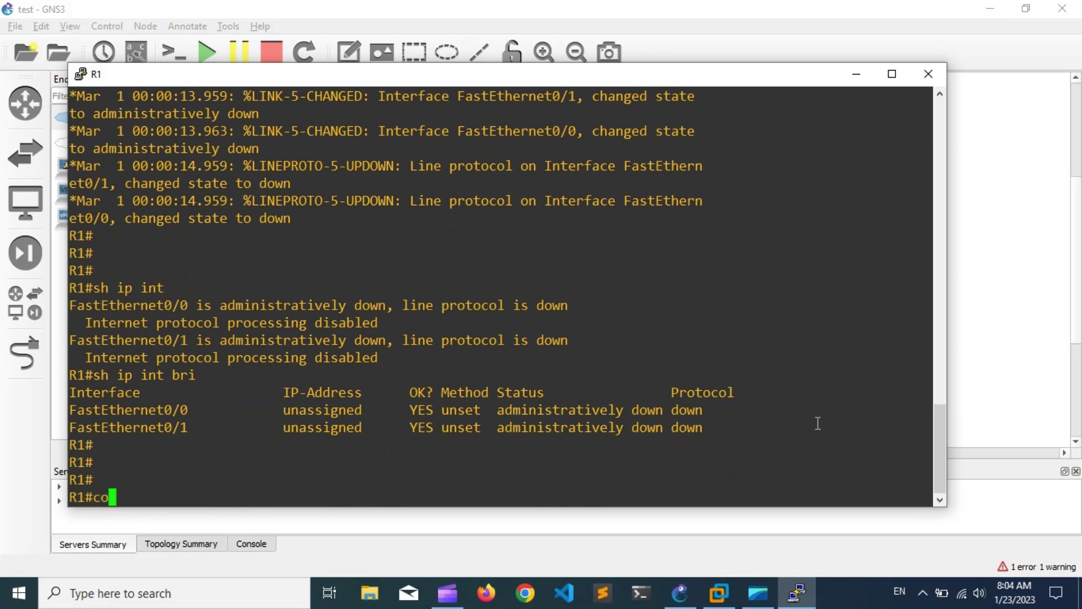
pyautogui.write('nf t')
pyautogui.press('Return')
pyautogui.write('in')
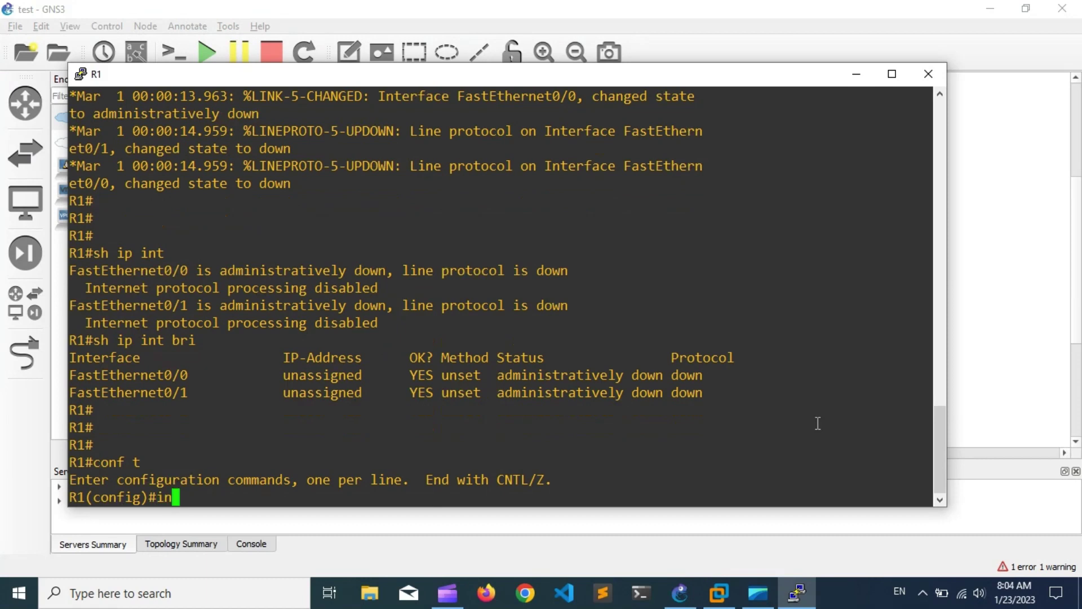
pyautogui.write('t fa0/0')
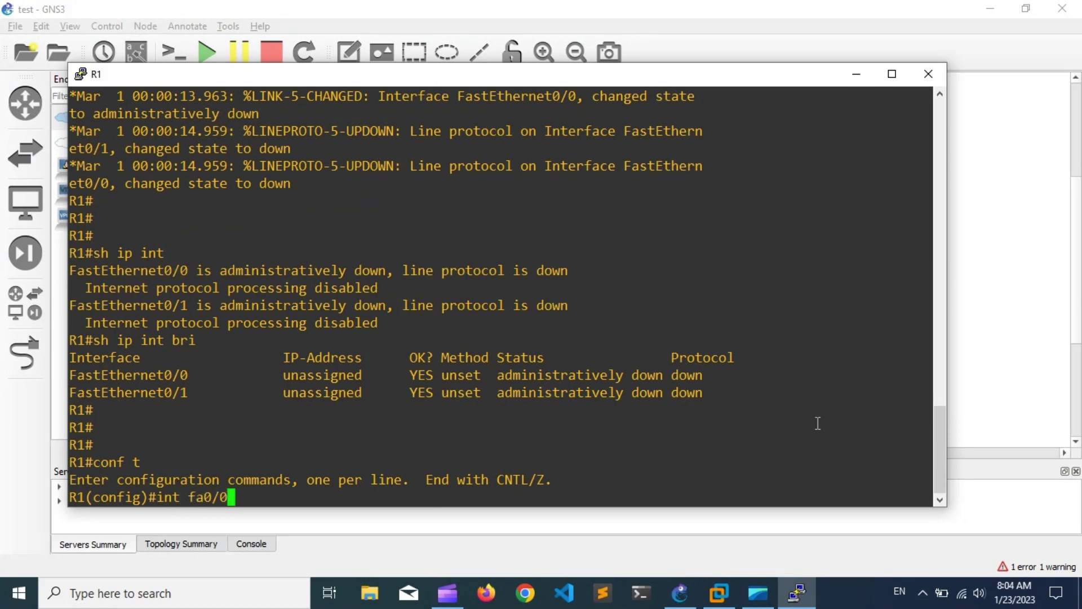
pyautogui.press('Return')
pyautogui.write('ip ')
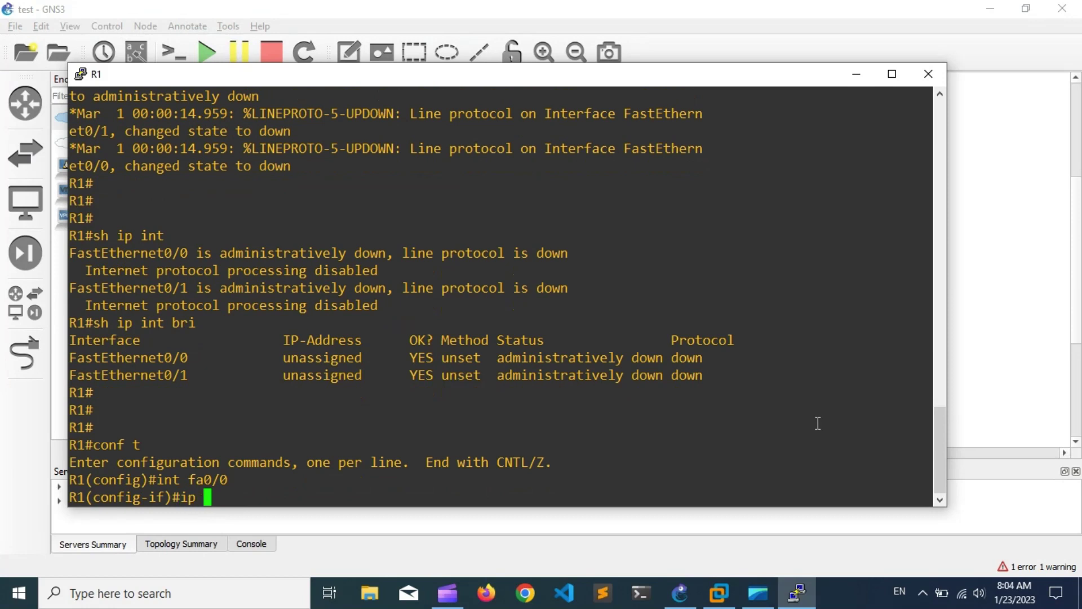
pyautogui.write('add')
pyautogui.press('Tab')
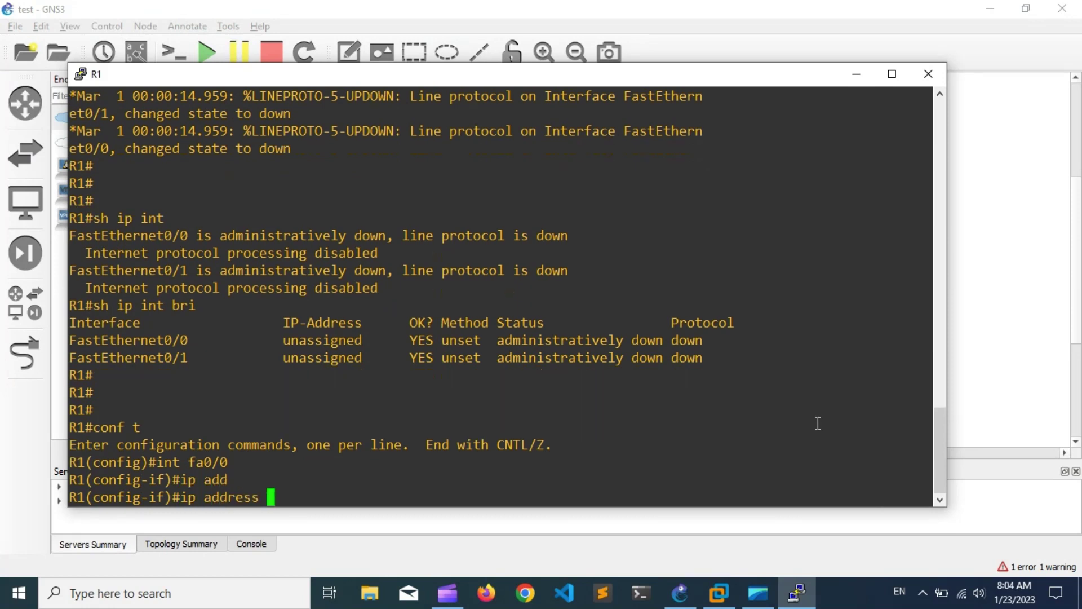
pyautogui.write('192.168.1')
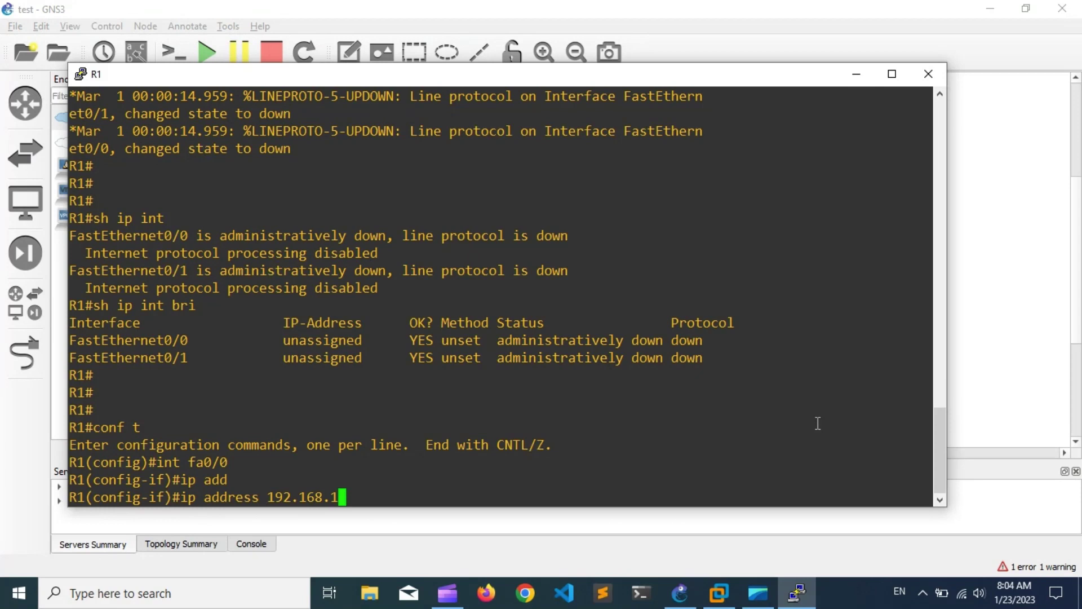
pyautogui.write('0.11 255.255.255.0')
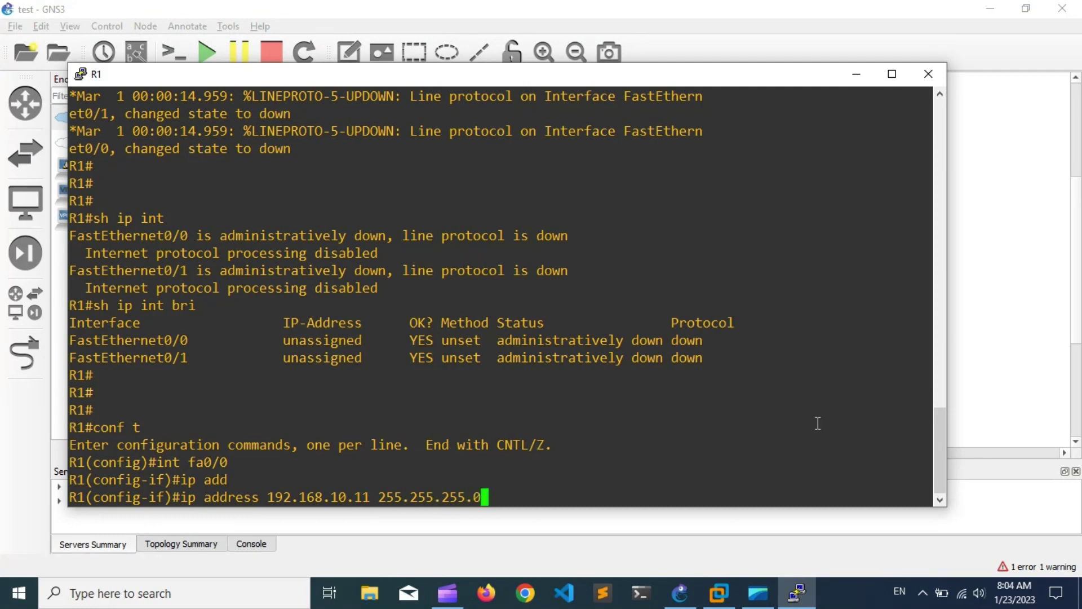
pyautogui.press('Return')
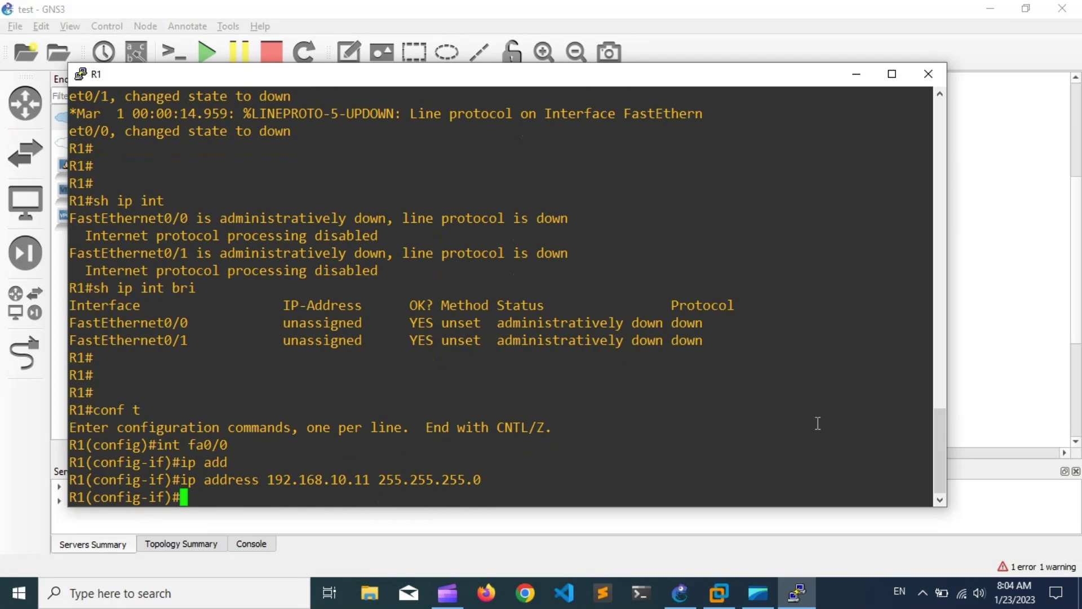
# Bring FastEthernet0/0 up with 'no sh', exit configuration mode and save with 'wr'.
pyautogui.write('no sh')
pyautogui.press('Return')
pyautogui.write('end')
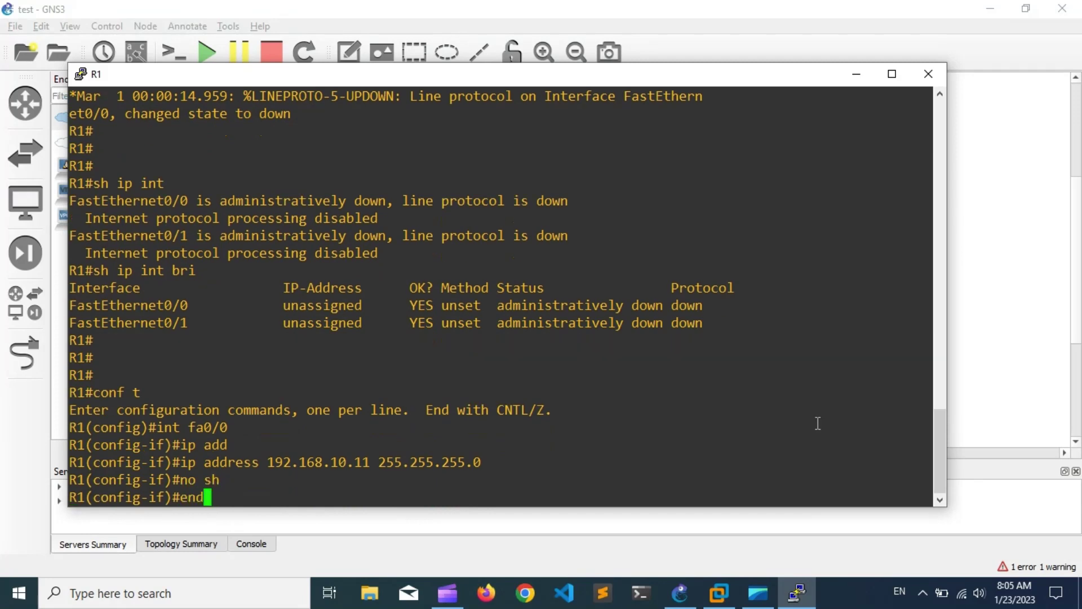
pyautogui.press('Return')
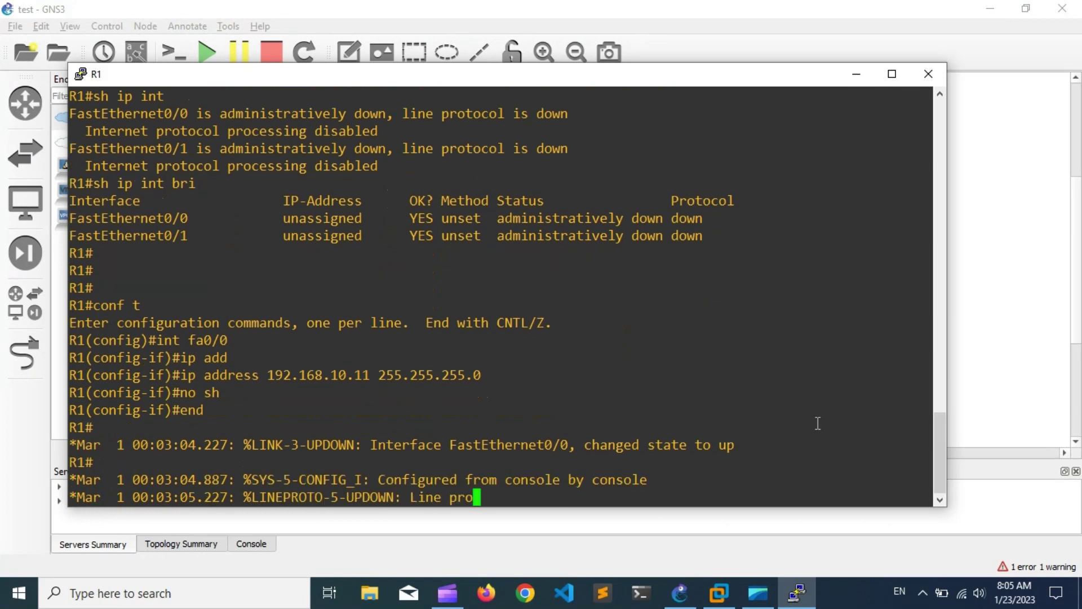
pyautogui.write('wr')
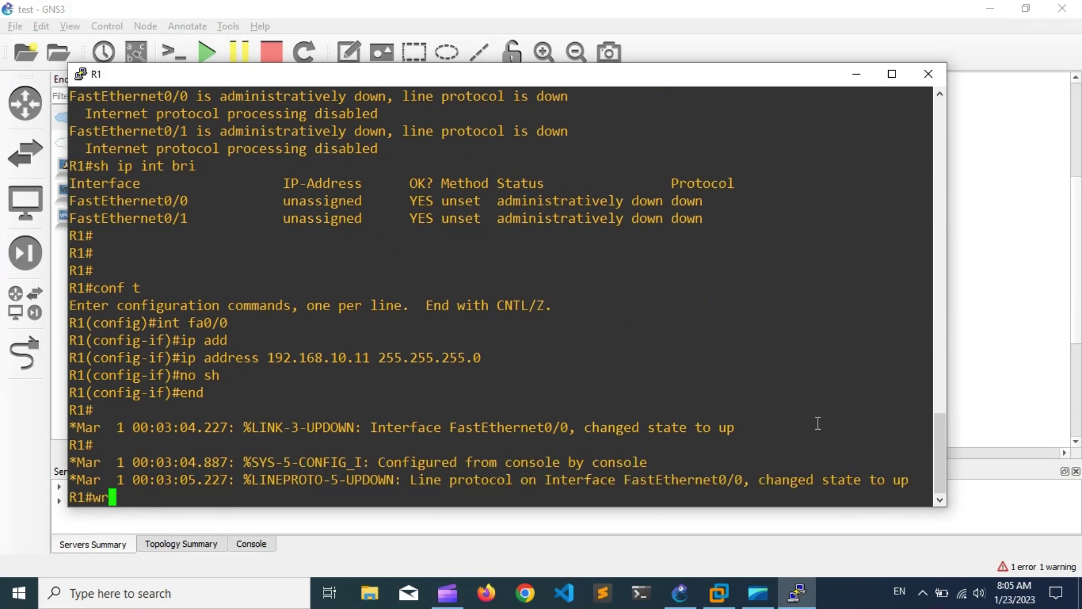
pyautogui.press('Return')
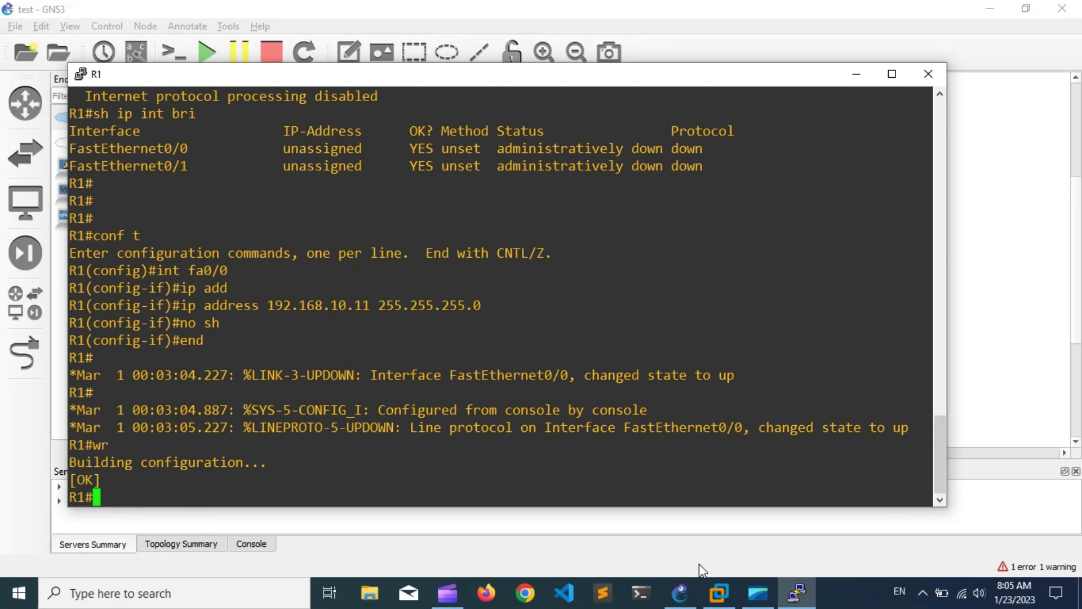
# Open a PowerShell terminal on the host and ping R1 at 192.168.10.11.
pyautogui.moveTo(684, 596)
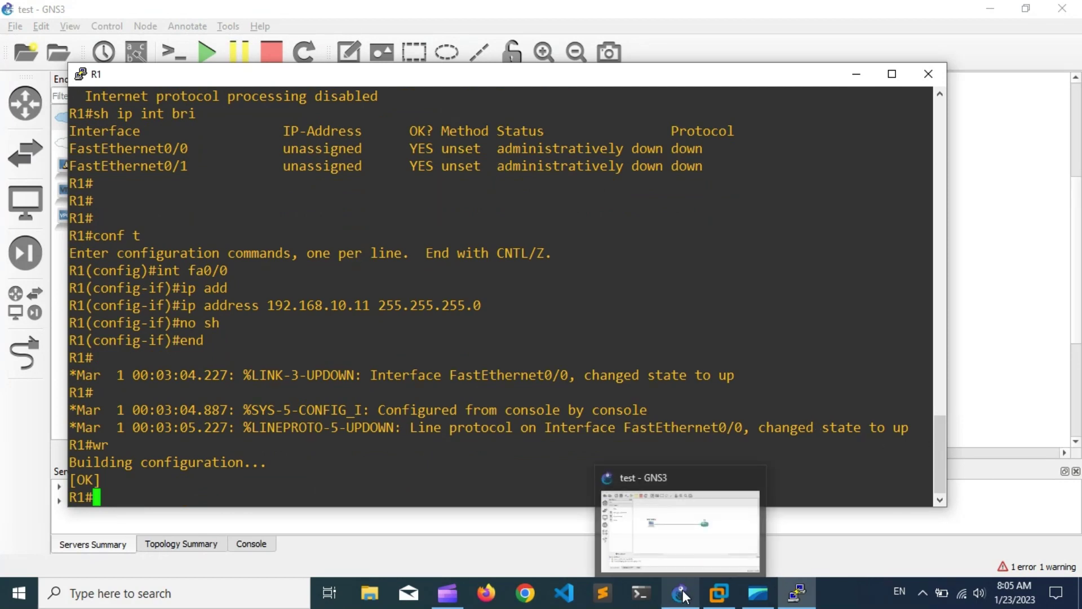
pyautogui.click(641, 601)
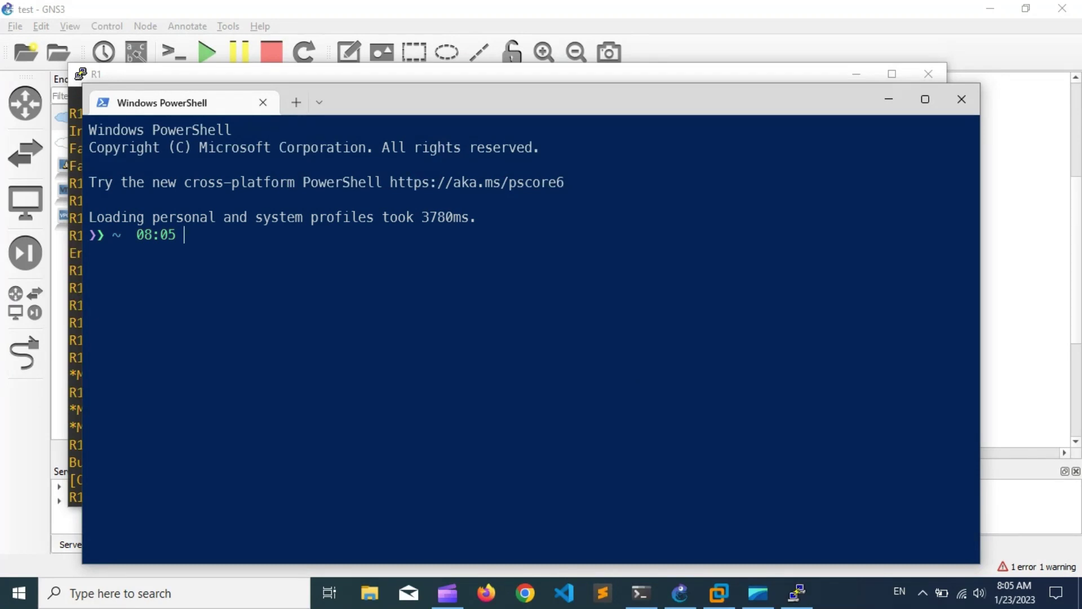
pyautogui.write('ping 192.168.')
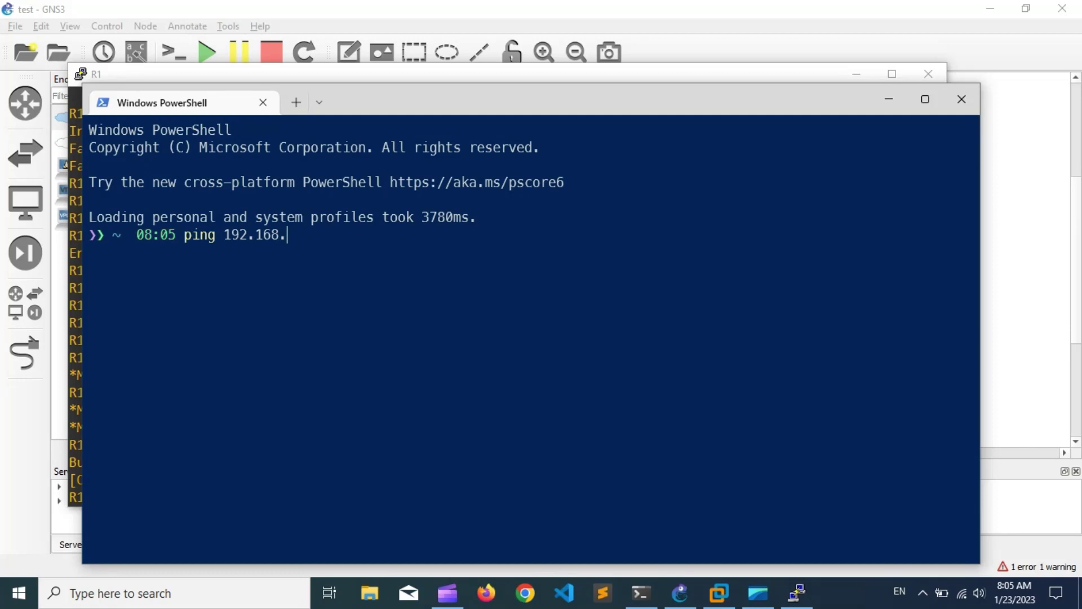
pyautogui.write('10.11')
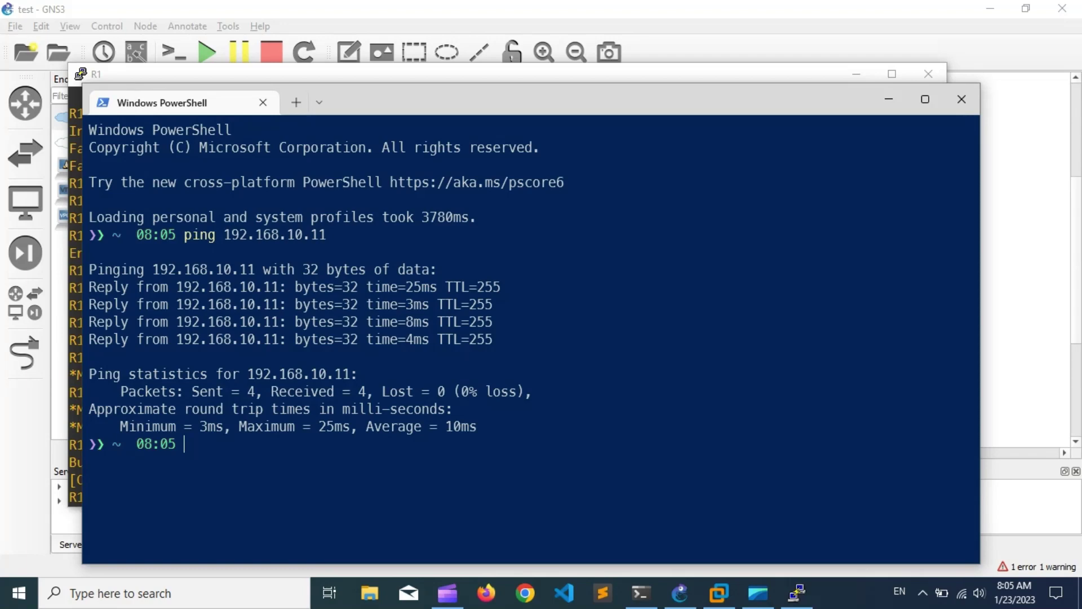
pyautogui.hotkey('alt', 'Tab')
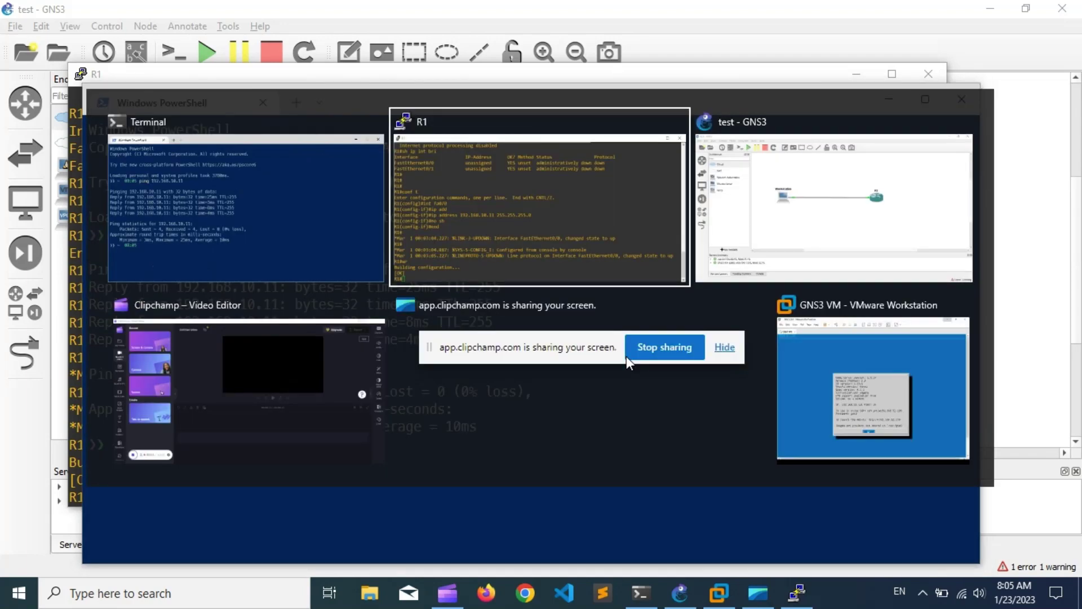
# From R1's console, ping the host at 192.168.10.10.
pyautogui.write('ping')
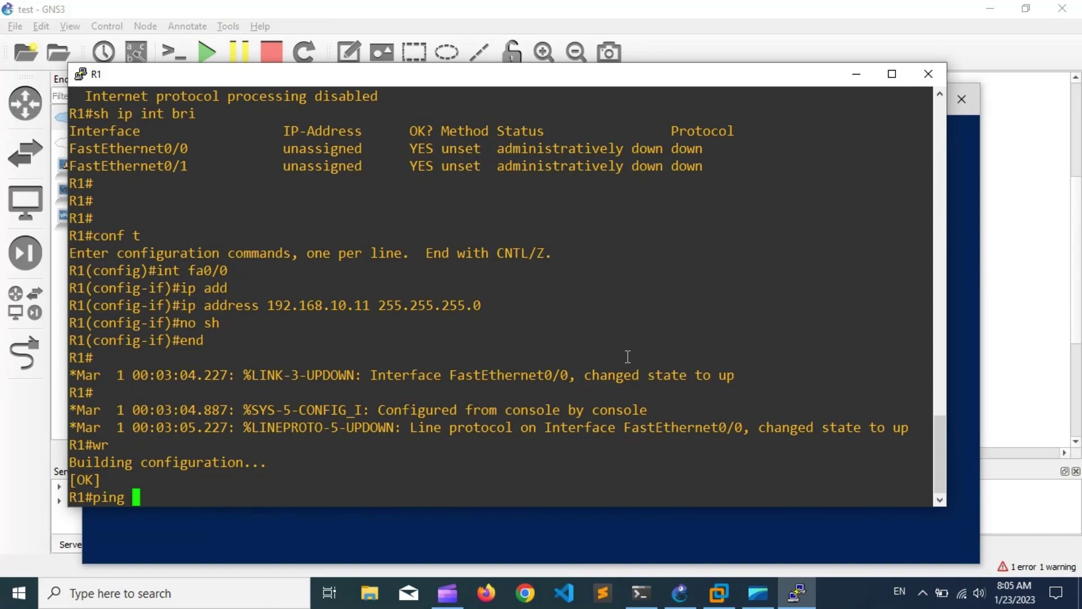
pyautogui.write(' 192.168.1')
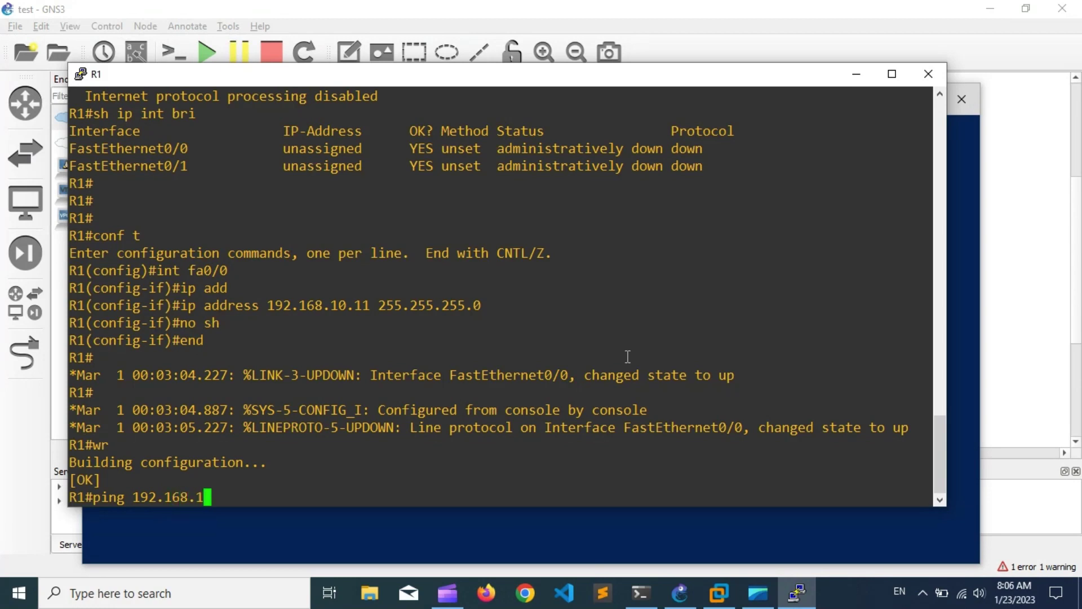
pyautogui.write('0.10')
pyautogui.press('Return')
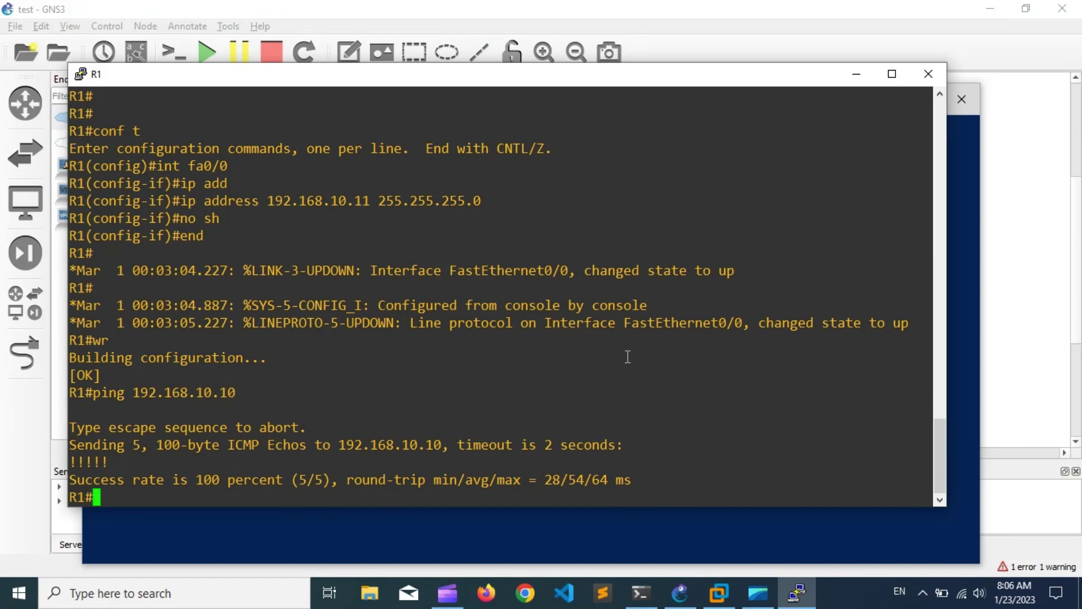
pyautogui.click(208, 592)
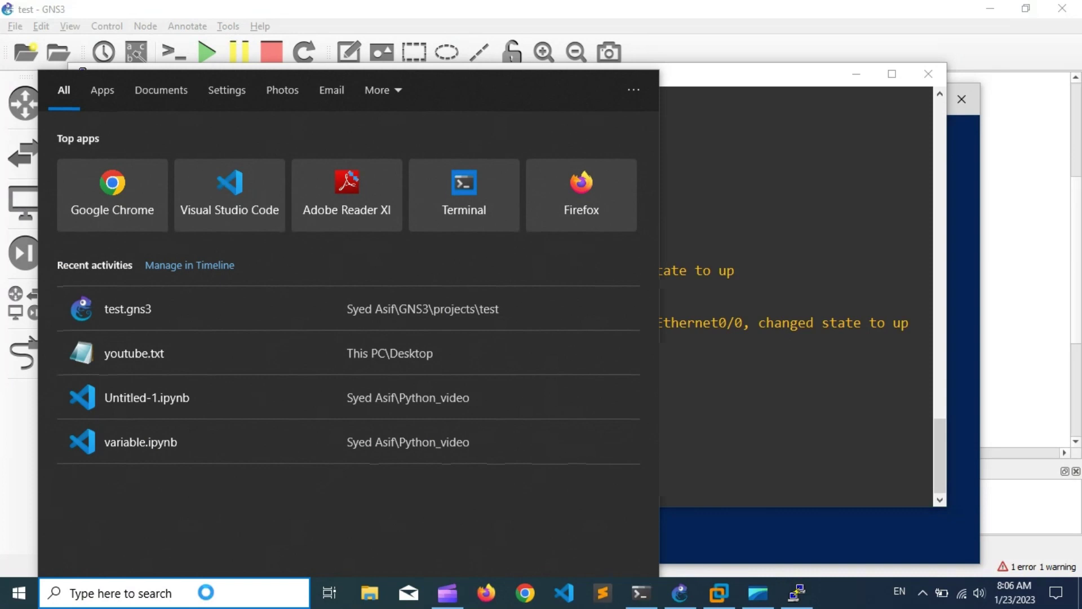
# Search for the firewall in Start and open Windows Defender Firewall with Advanced Security.
pyautogui.write('frie')
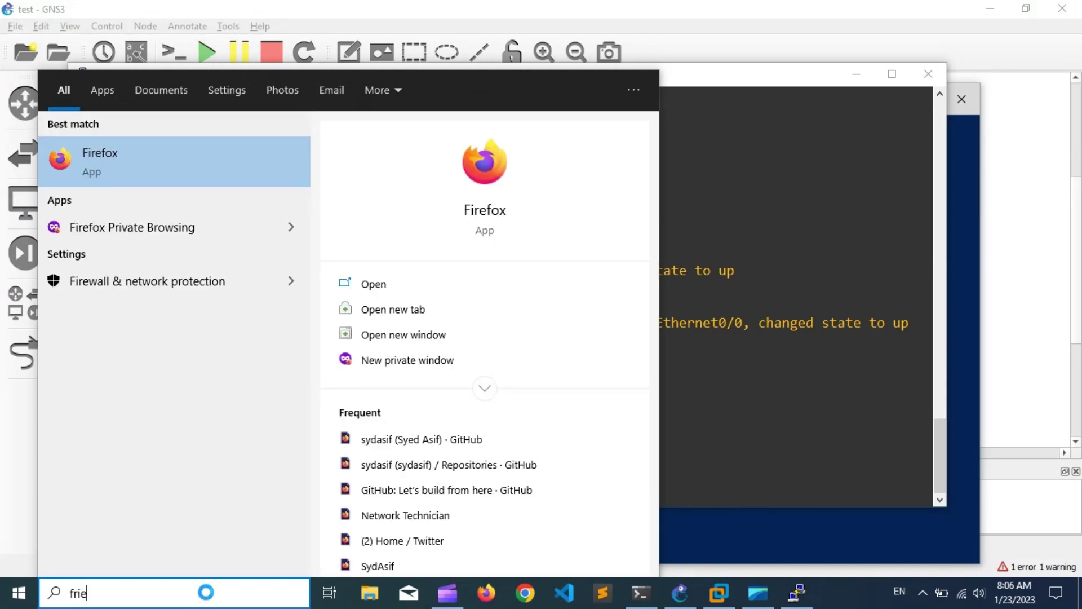
pyautogui.write('wall')
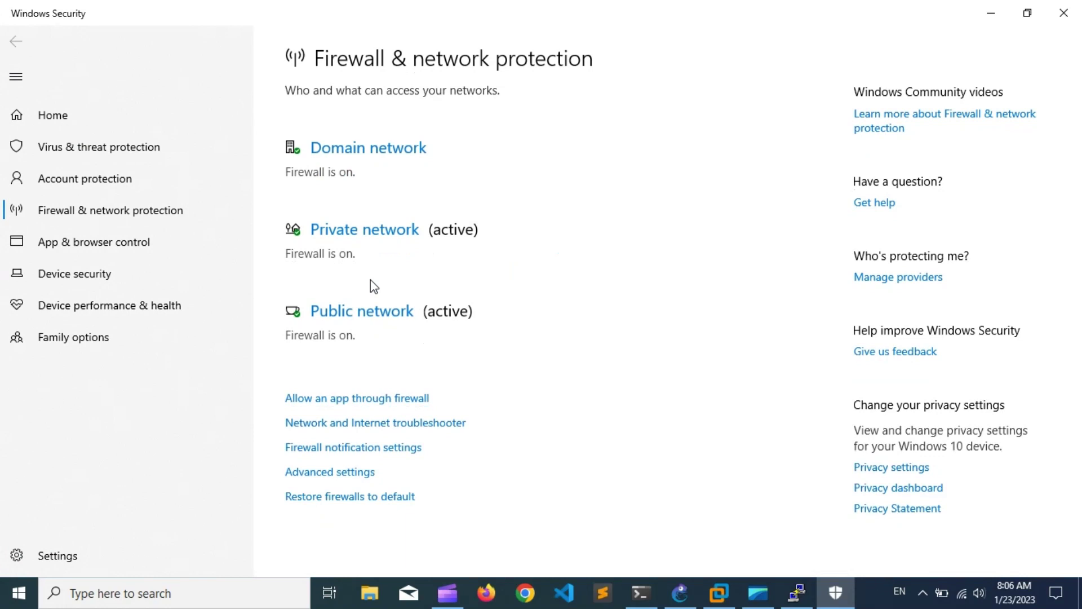
pyautogui.click(367, 473)
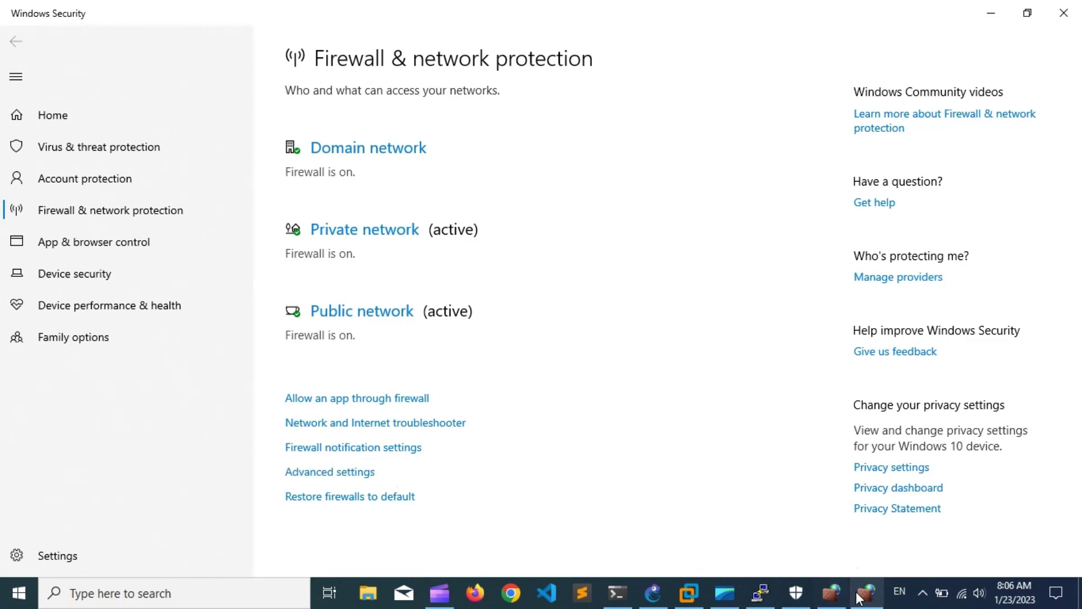
pyautogui.click(833, 594)
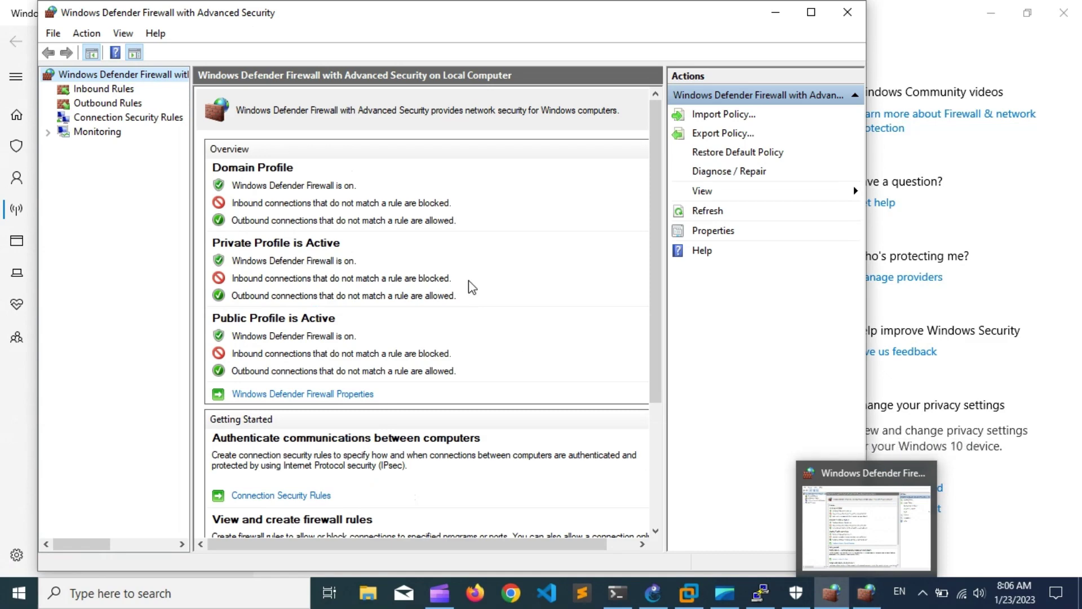
# Show the Inbound Rules list, widening the window and Name column to read full rule names.
pyautogui.click(126, 90)
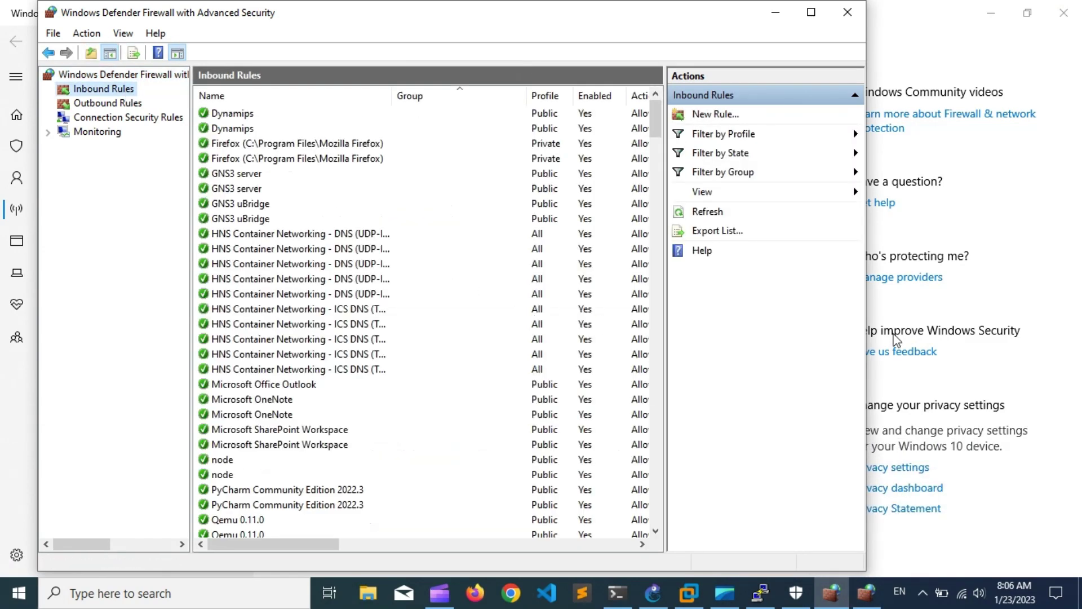
pyautogui.moveTo(930, 325); pyautogui.dragTo(1040, 331)
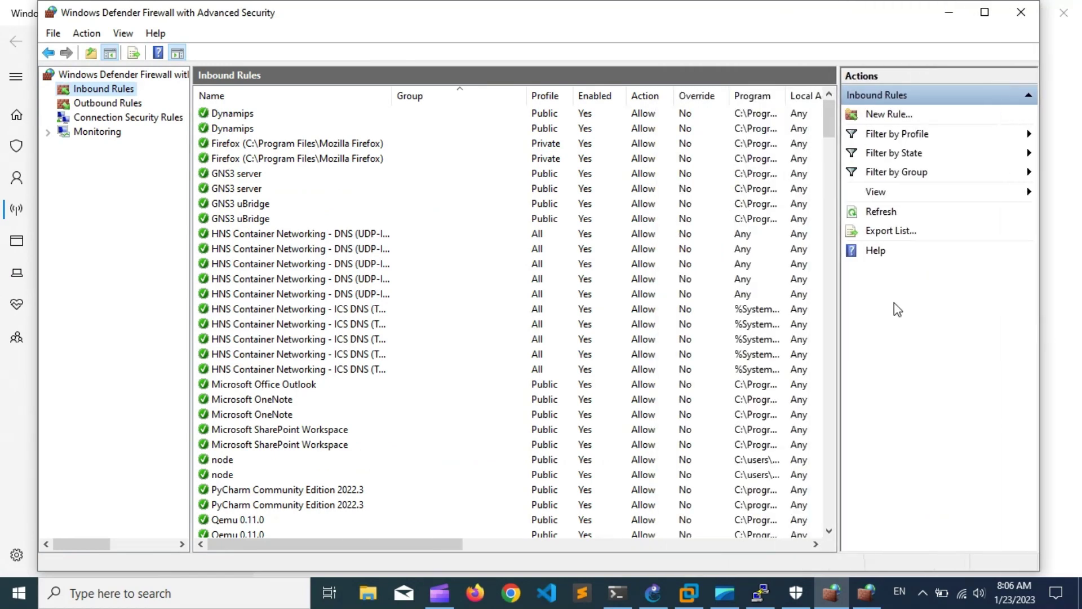
pyautogui.moveTo(828, 128); pyautogui.dragTo(834, 285)
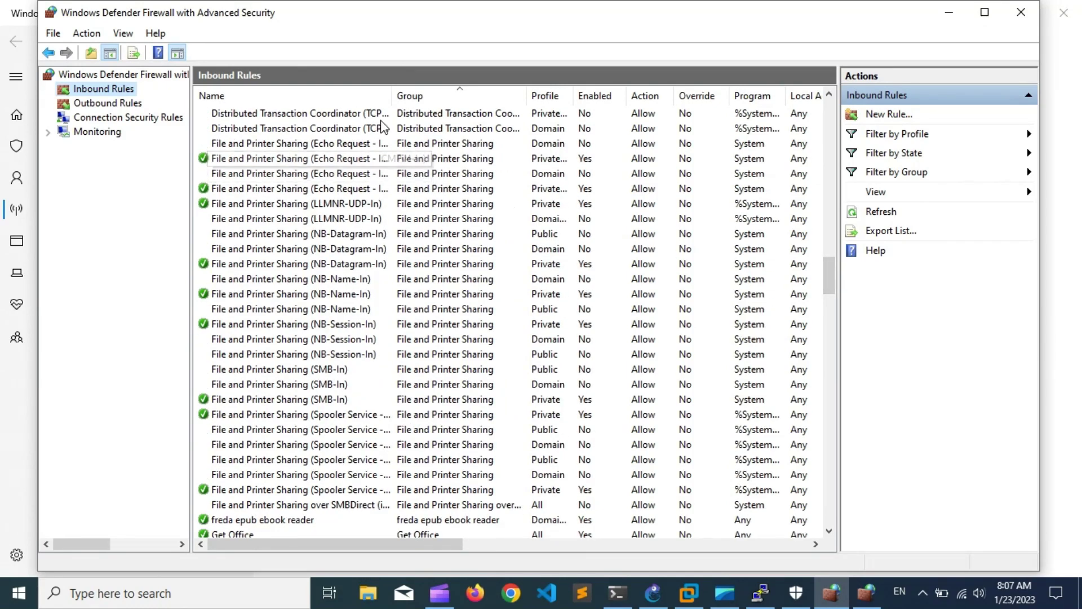
pyautogui.moveTo(392, 102); pyautogui.dragTo(456, 103)
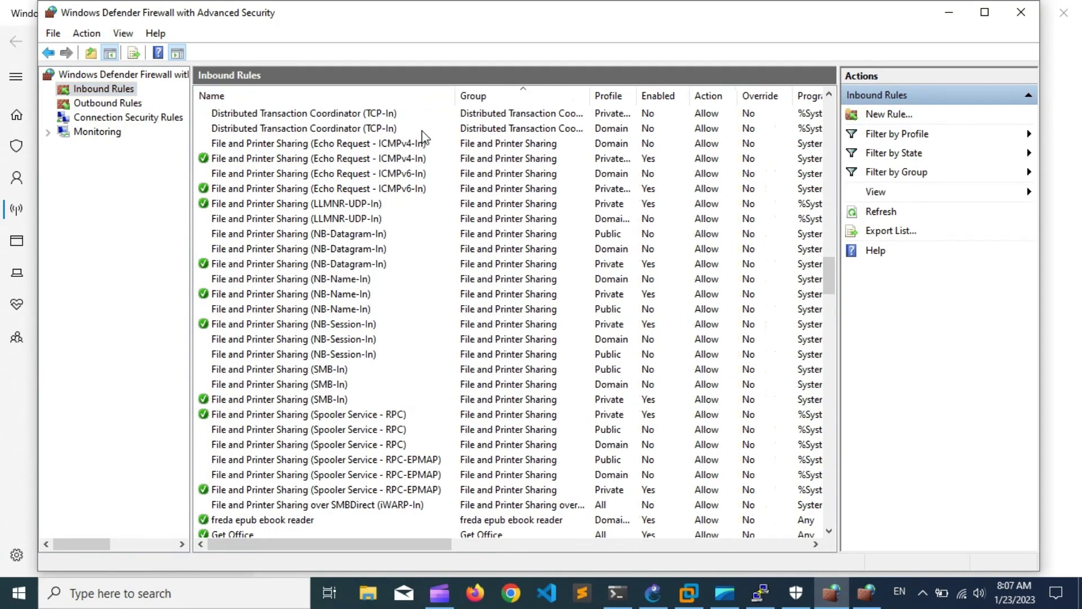
# Disable the Private ICMPv4-In and ICMPv6-In Echo Request inbound rules.
pyautogui.click(405, 160)
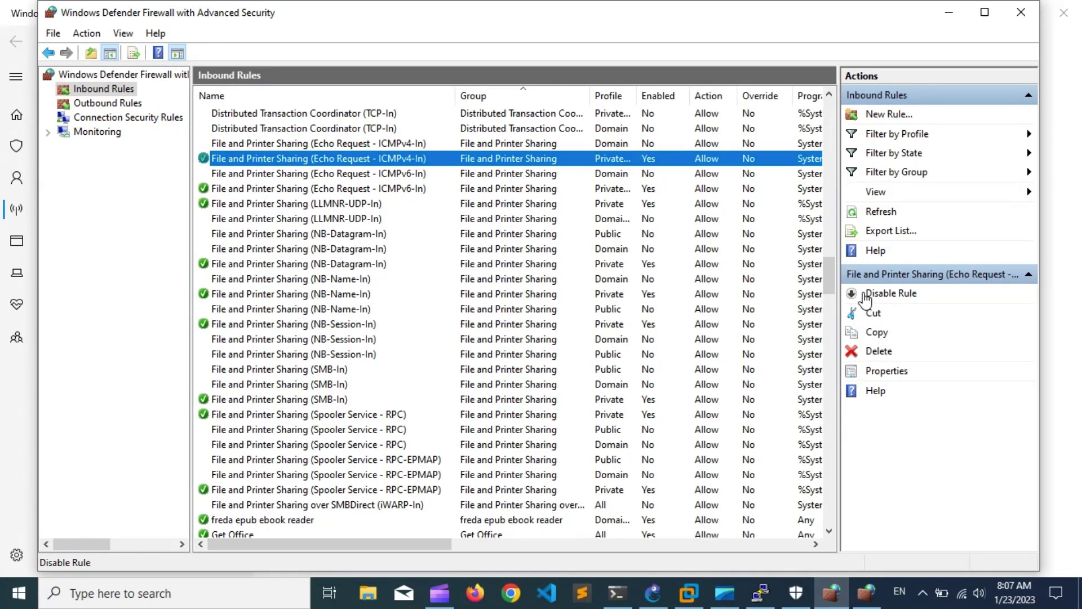
pyautogui.click(867, 299)
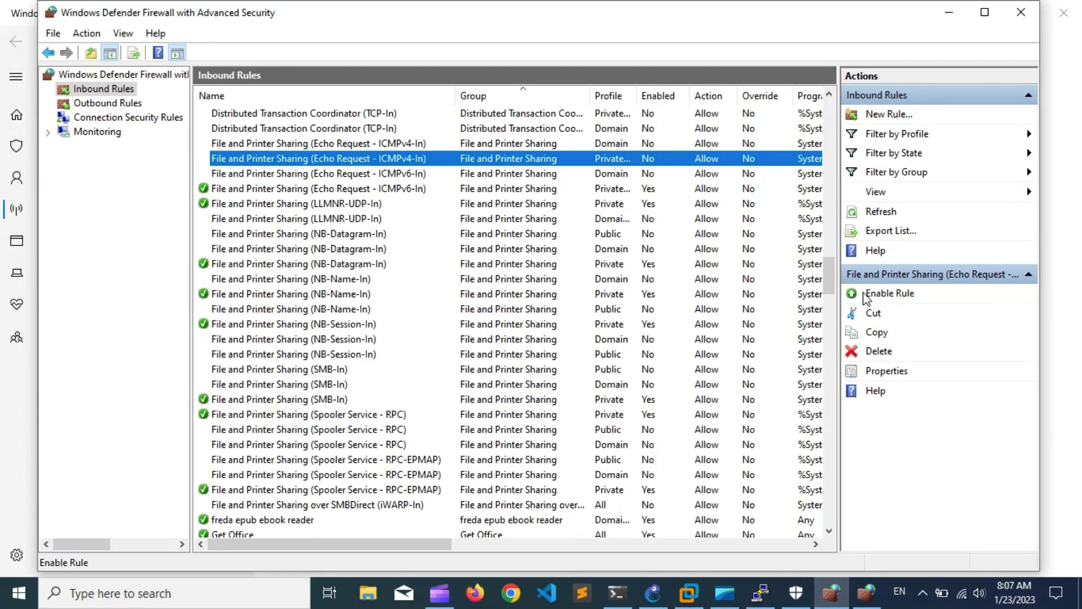
pyautogui.click(410, 192)
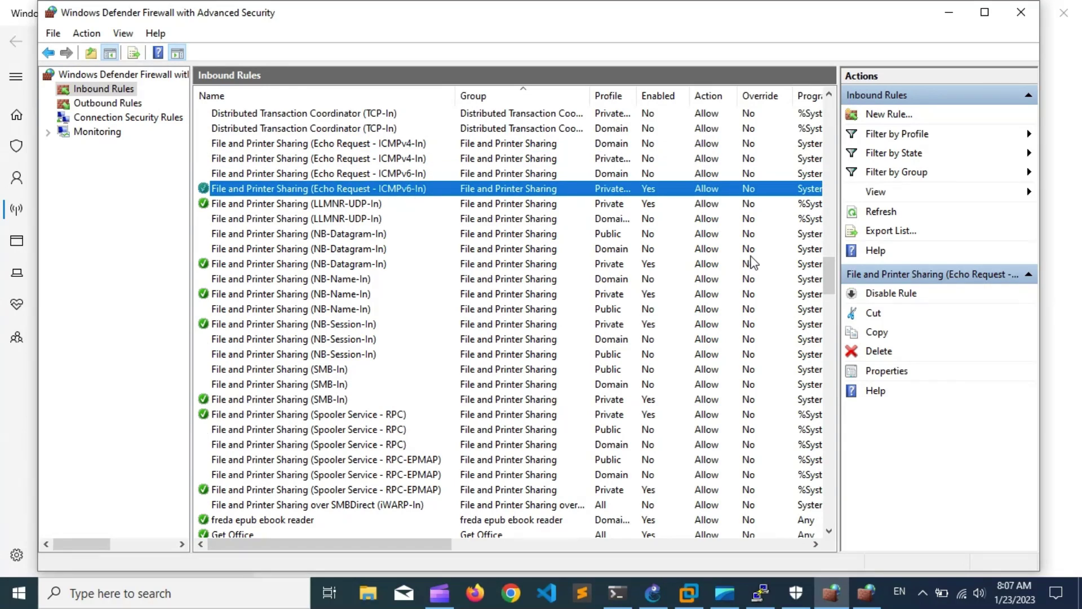
pyautogui.click(855, 299)
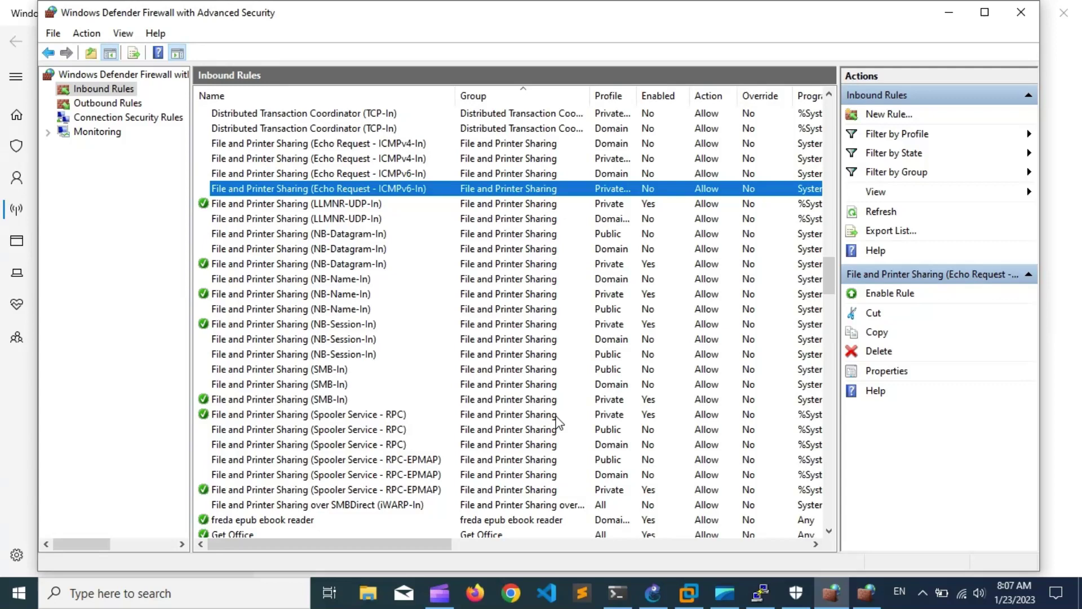
pyautogui.click(760, 592)
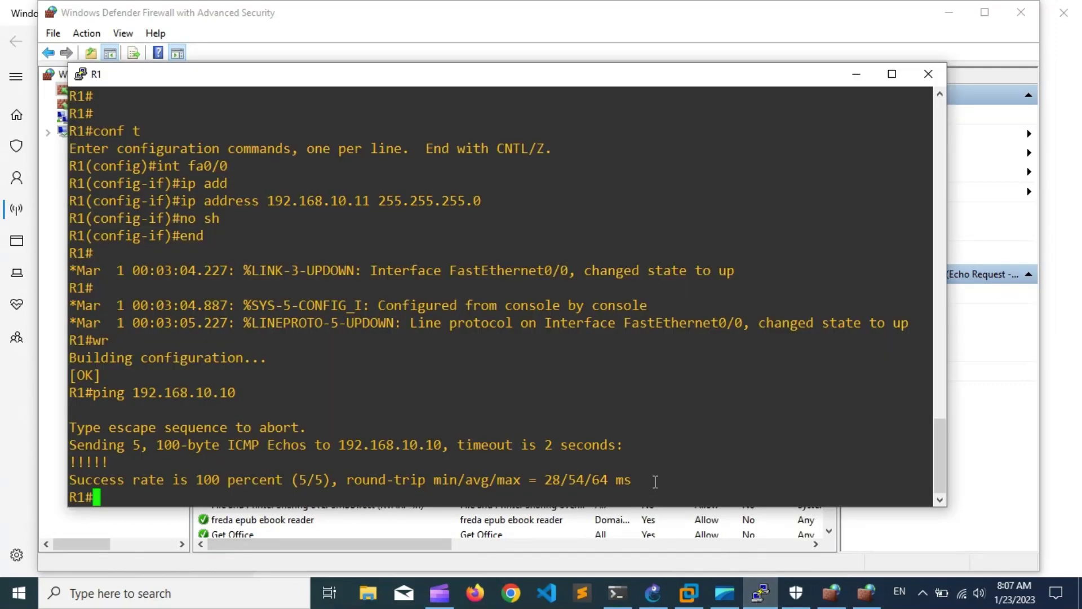
# Rerun R1's ping to 192.168.10.10 (now 0%) and the host's still-successful ping to 192.168.10.11.
pyautogui.press('Up')
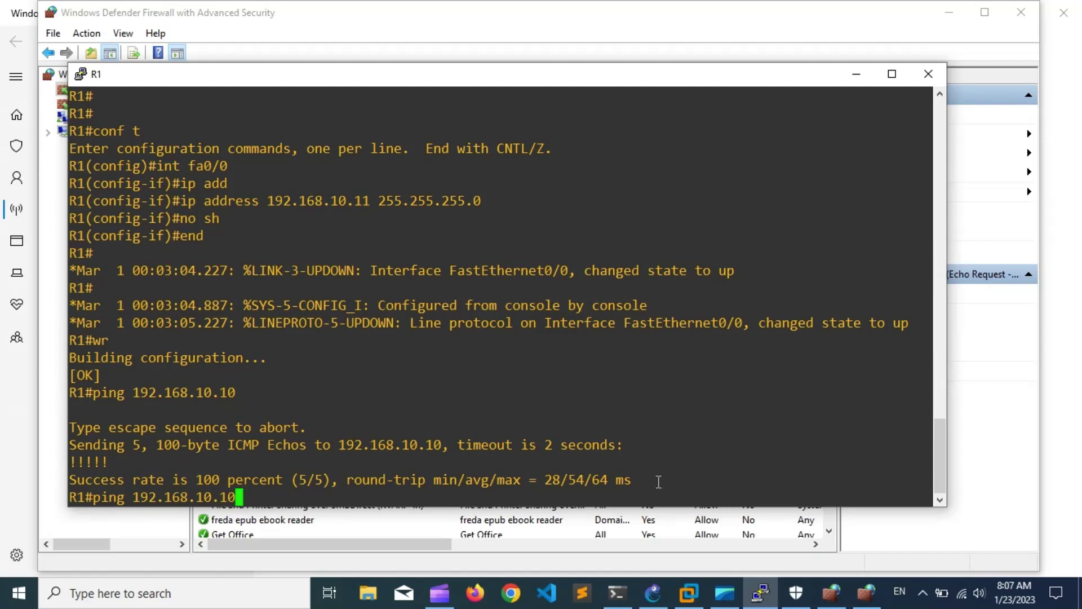
pyautogui.press('Return')
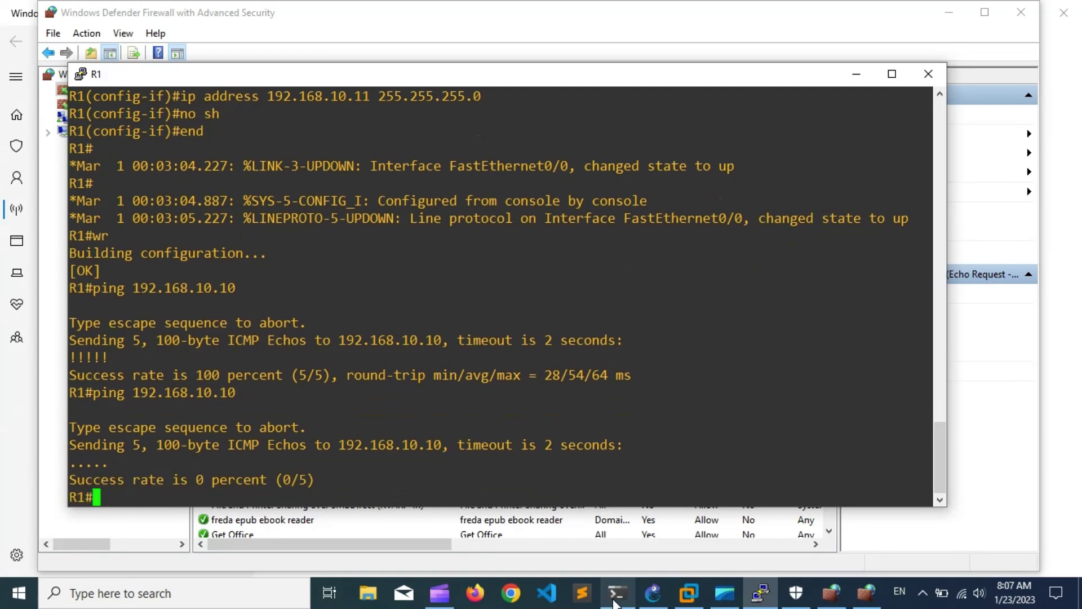
pyautogui.moveTo(616, 599)
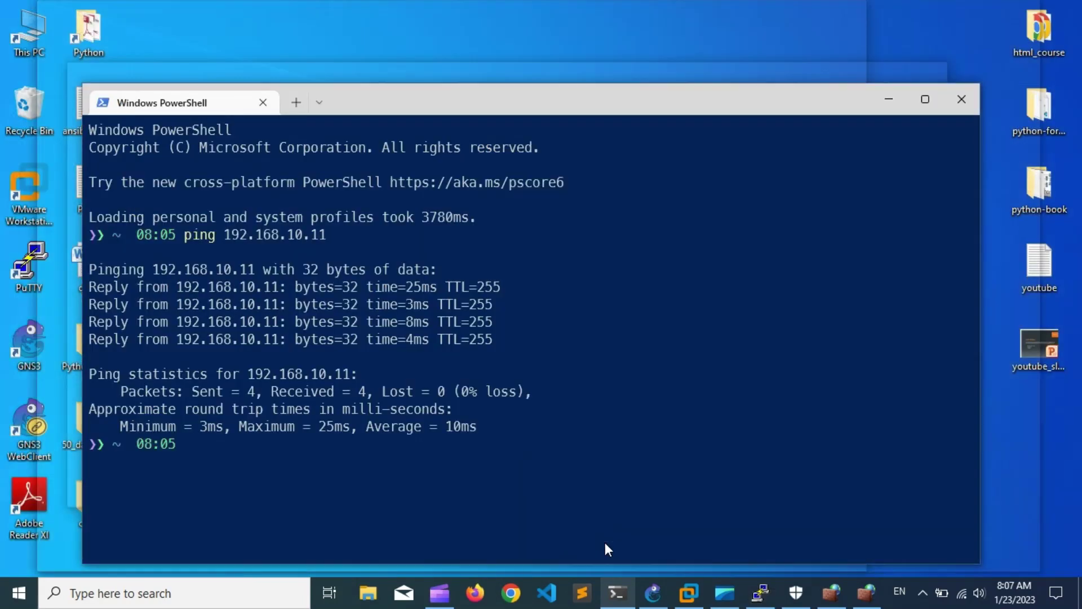
pyautogui.click(605, 542)
pyautogui.press('Up')
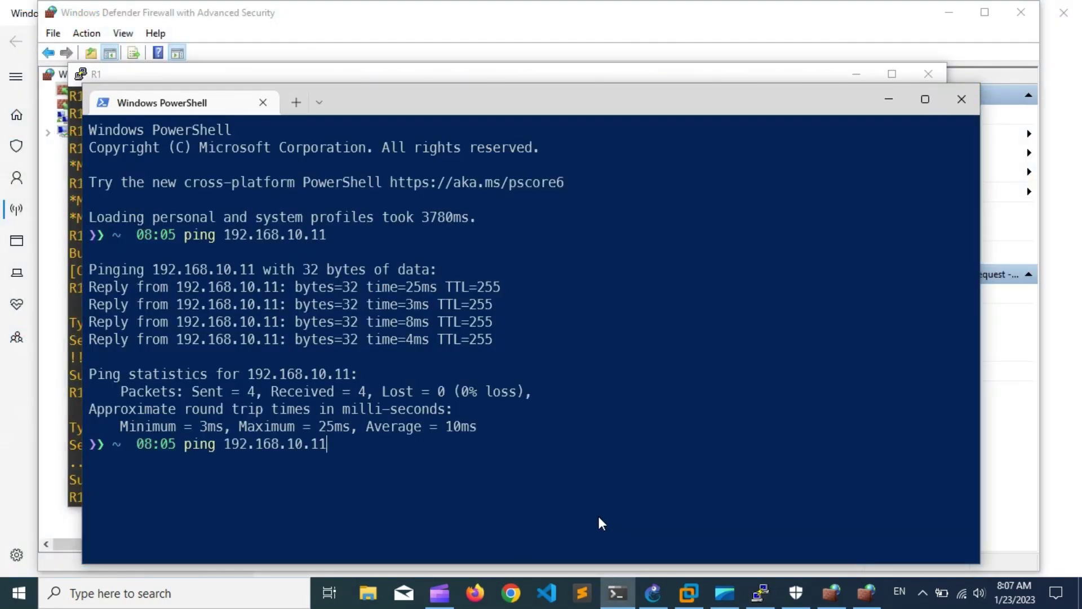
pyautogui.press('Return')
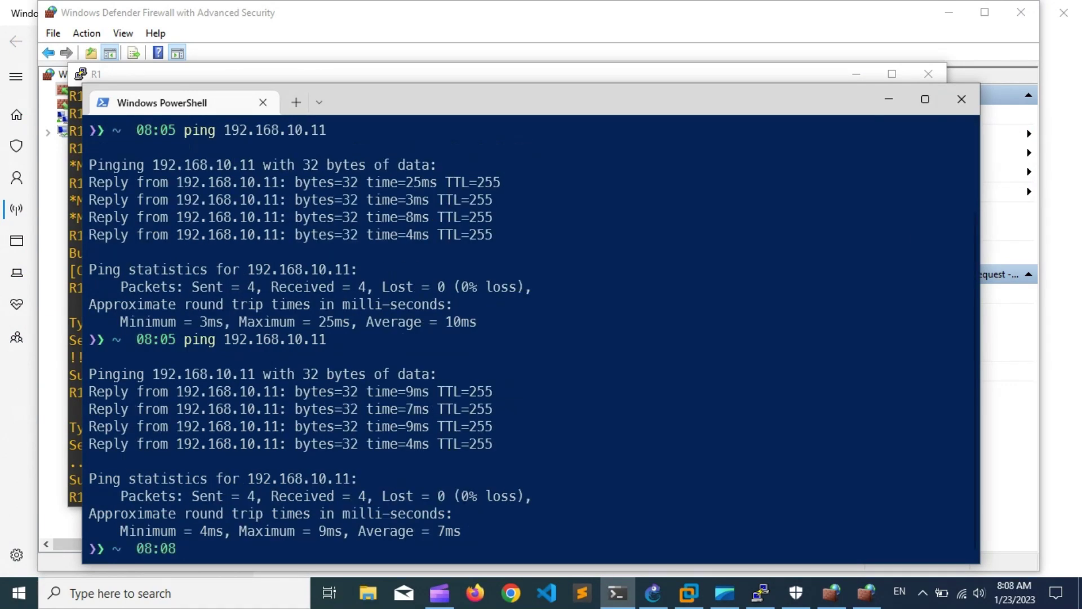
pyautogui.hotkey('alt', 'Tab')
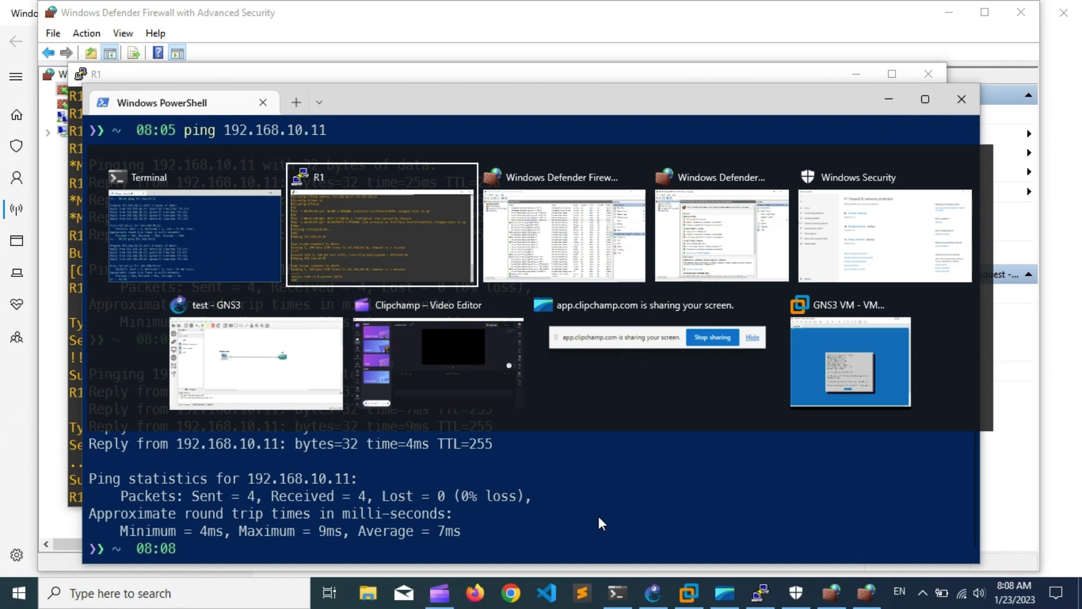
pyautogui.hotkey('alt', 'Tab')
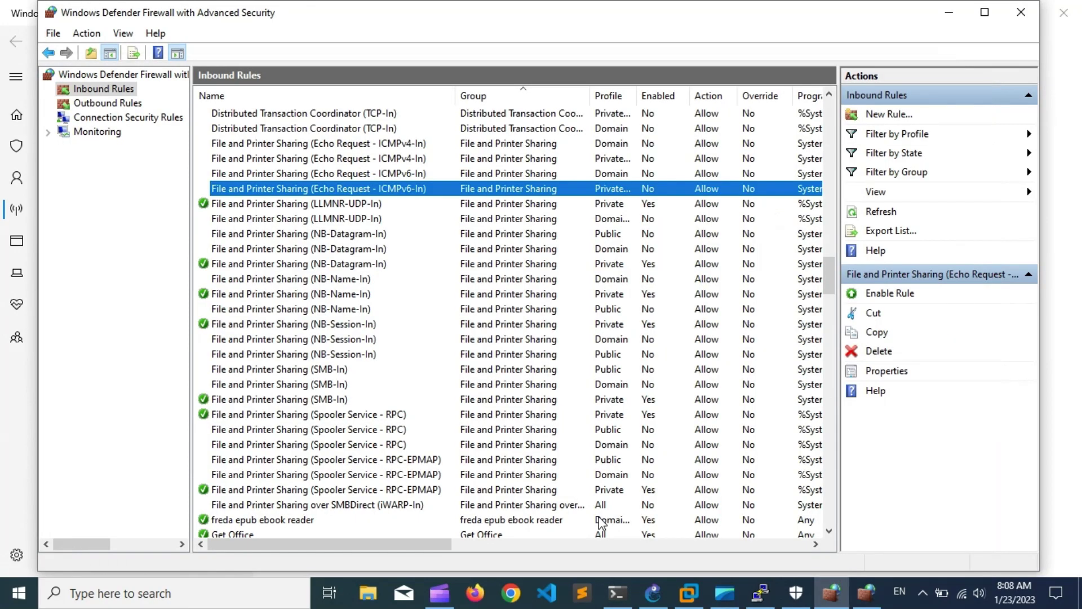
# Re-enable the Private ICMPv6 and ICMPv4 Echo Request rules, then close the firewall console.
pyautogui.click(884, 294)
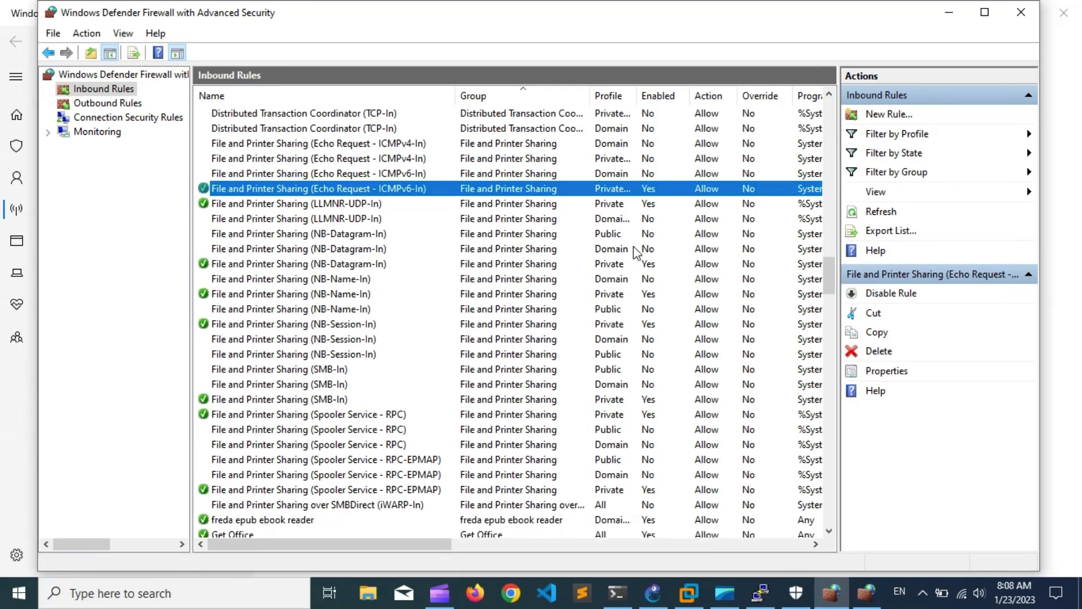
pyautogui.click(422, 159)
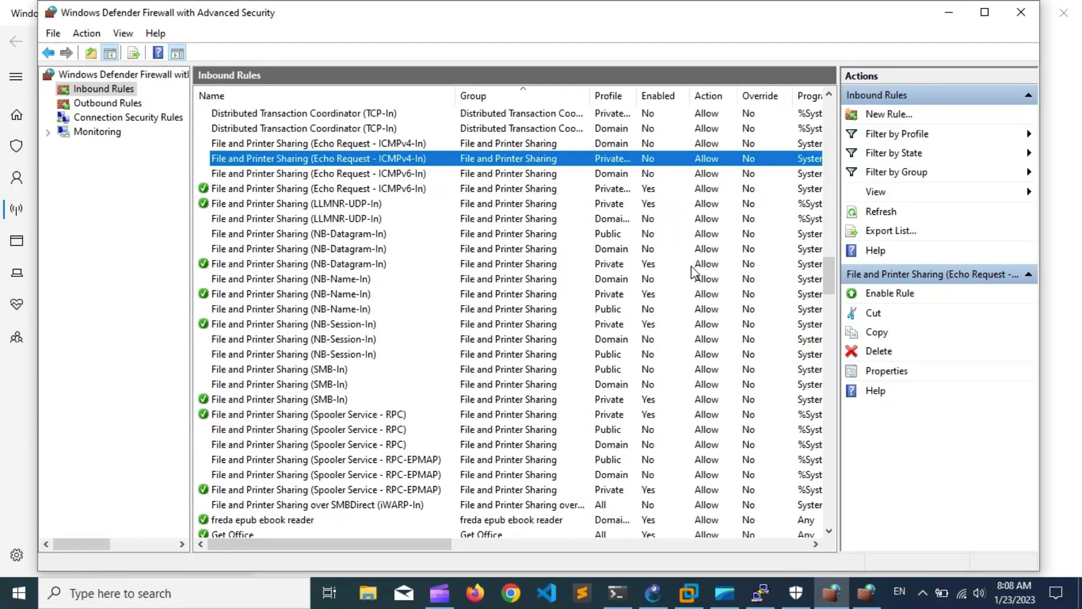
pyautogui.click(862, 296)
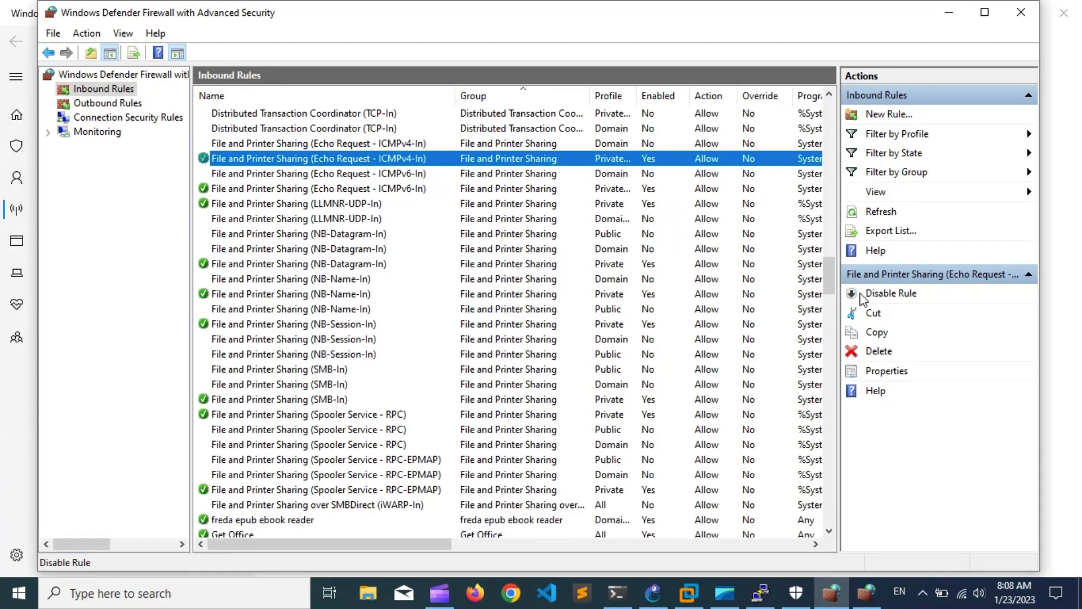
pyautogui.click(1021, 14)
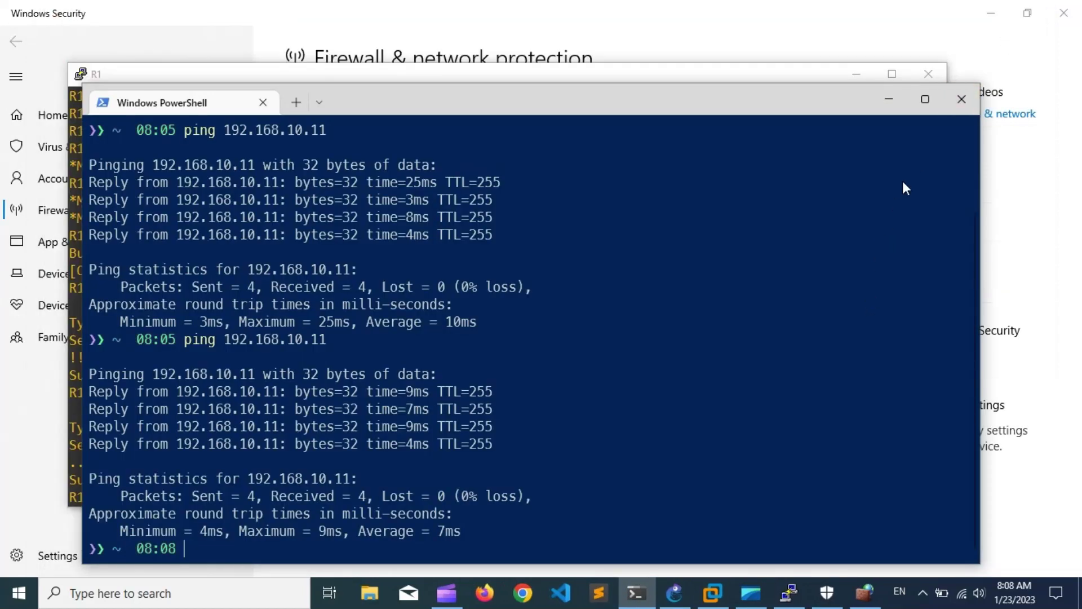
# Rerun R1's ping to 192.168.10.10, now 5/5 successful, and bring PowerShell back.
pyautogui.click(889, 107)
pyautogui.press('Up')
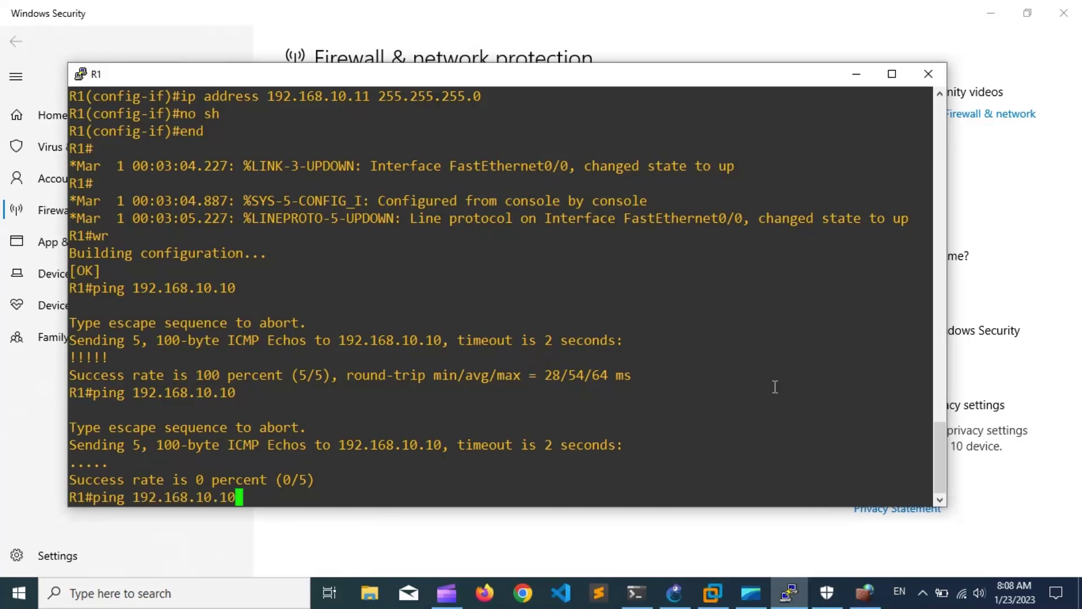
pyautogui.press('Return')
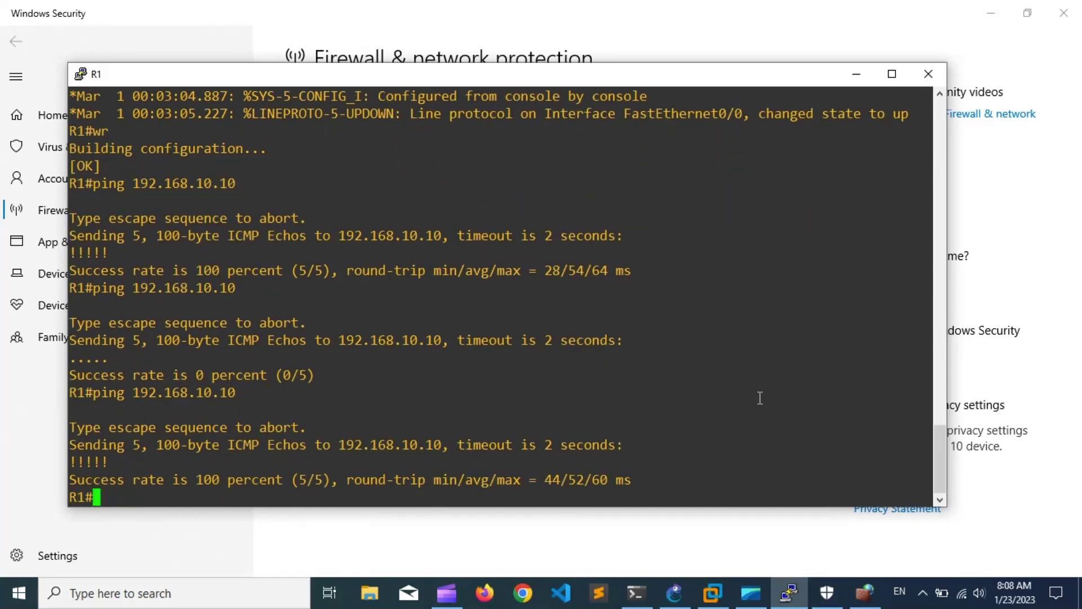
pyautogui.moveTo(644, 600)
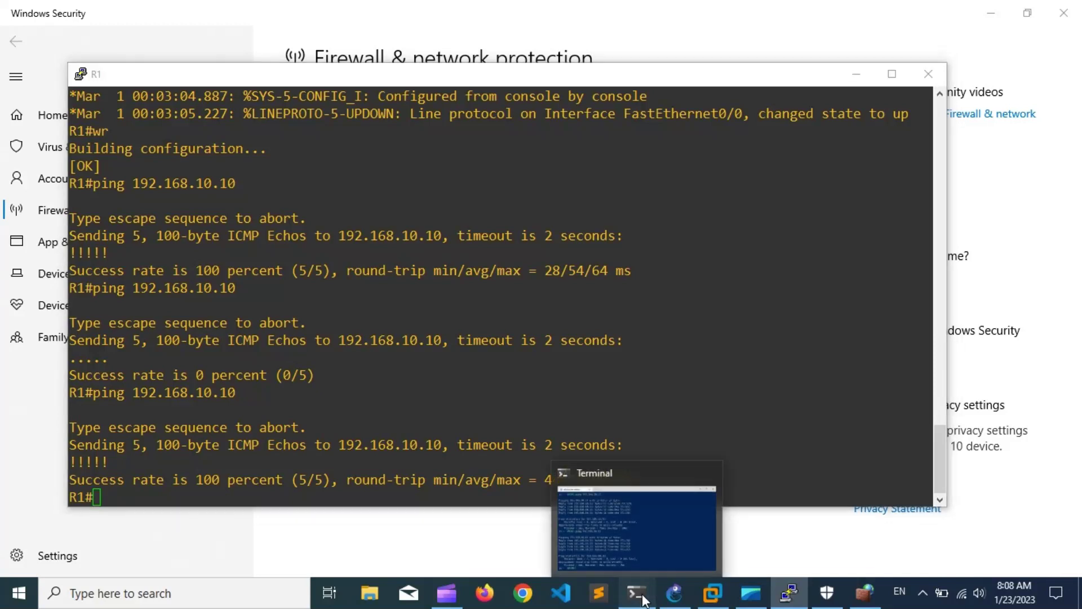
pyautogui.click(633, 474)
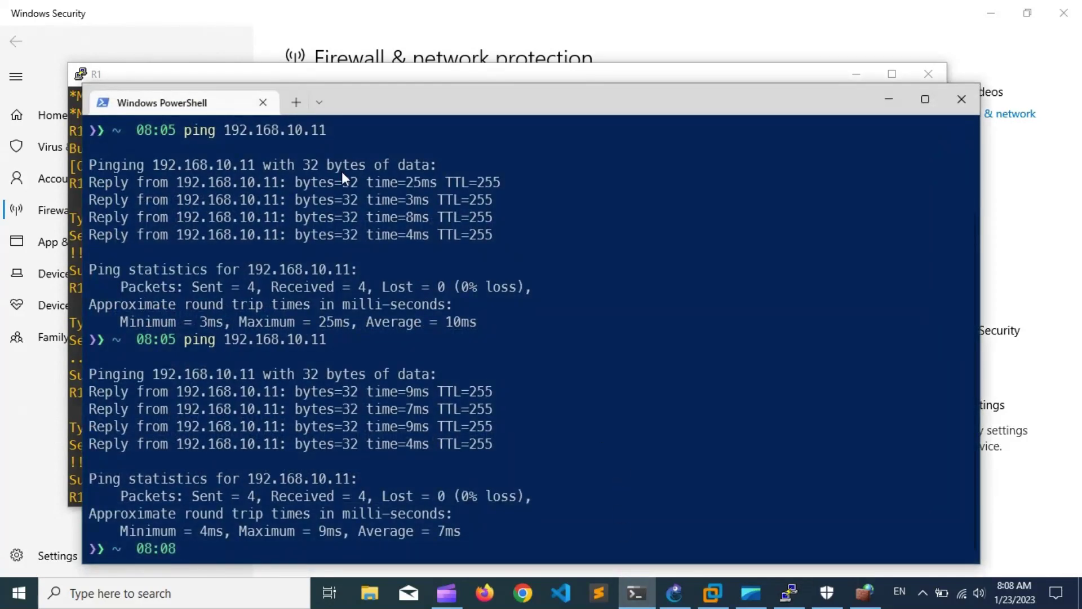
# Open an Ubuntu 22.04.1 LTS terminal tab and ping 192.168.10.11 from WSL.
pyautogui.click(322, 103)
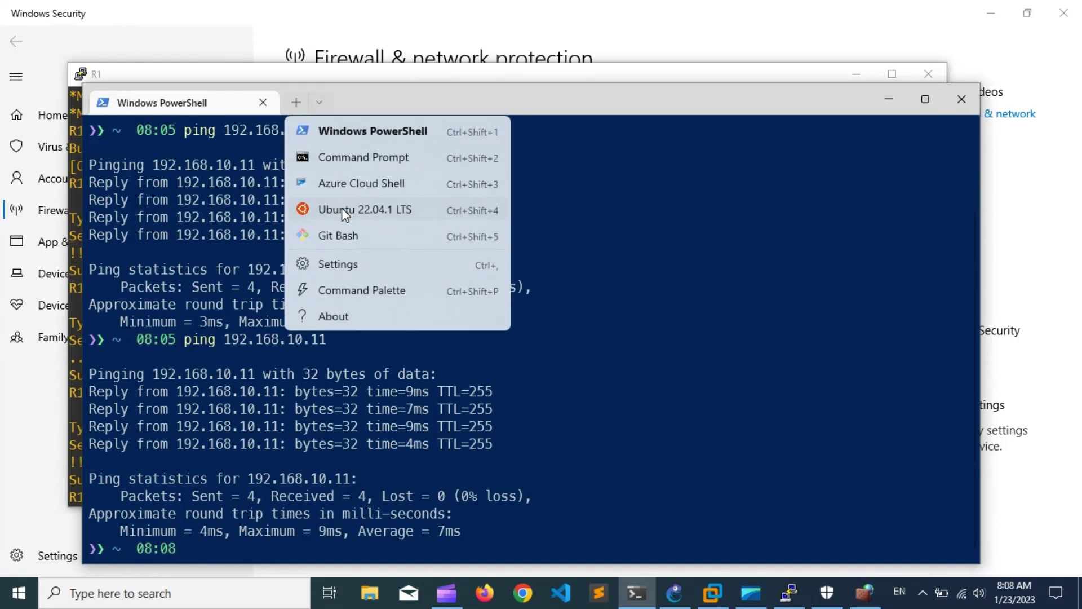
pyautogui.click(342, 209)
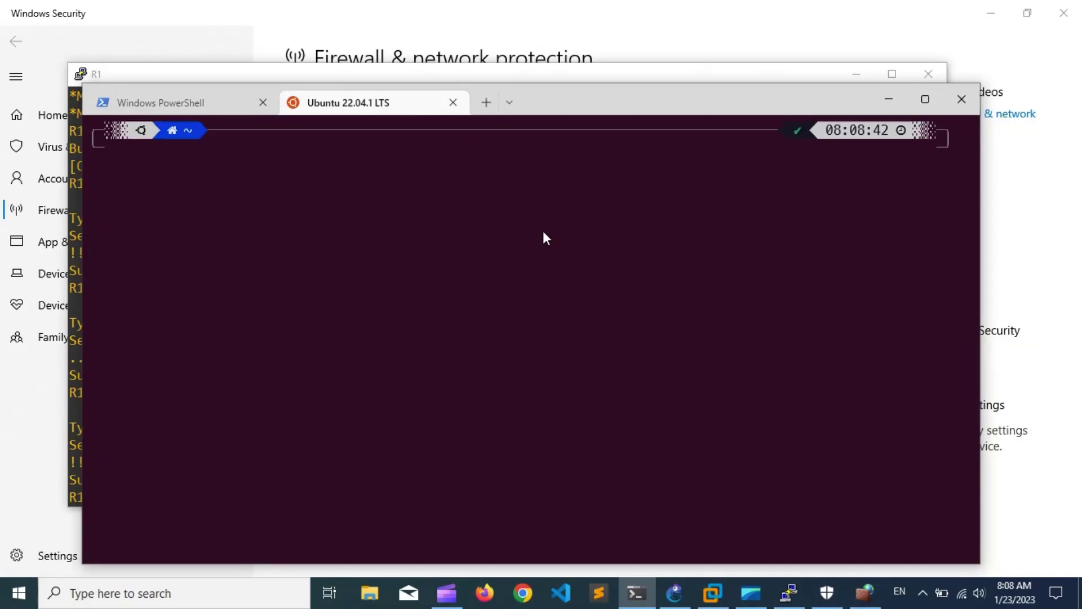
pyautogui.write('pin')
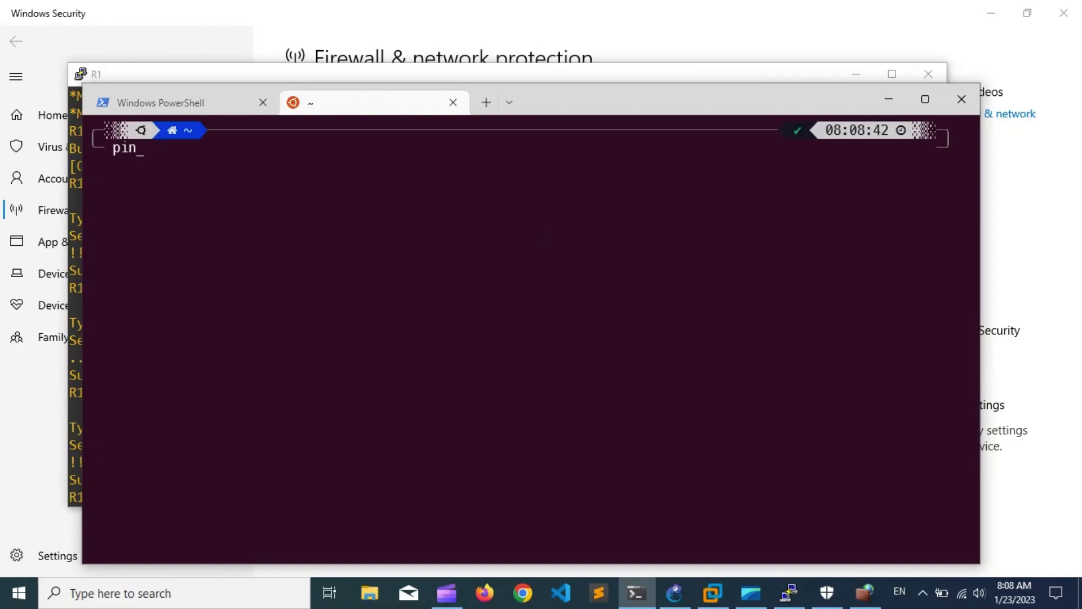
pyautogui.write('g 192.168.10.11')
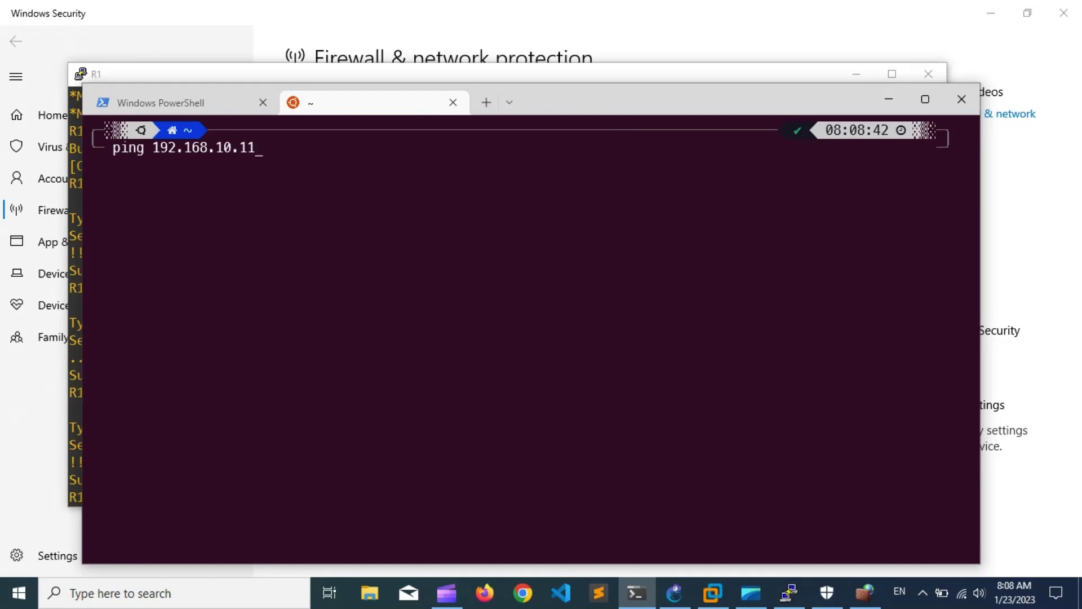
pyautogui.press('Return')
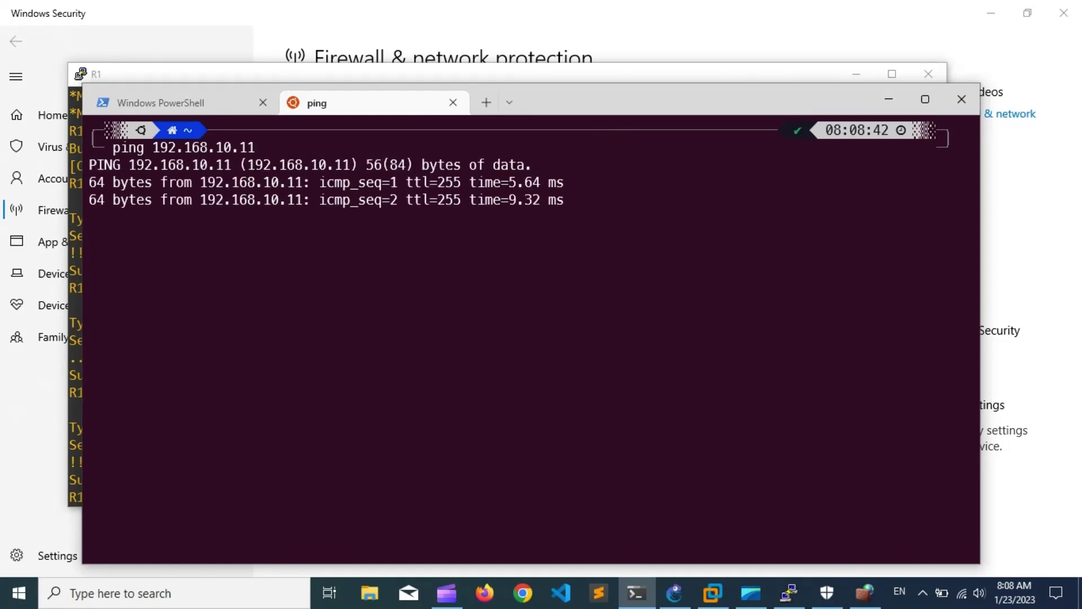